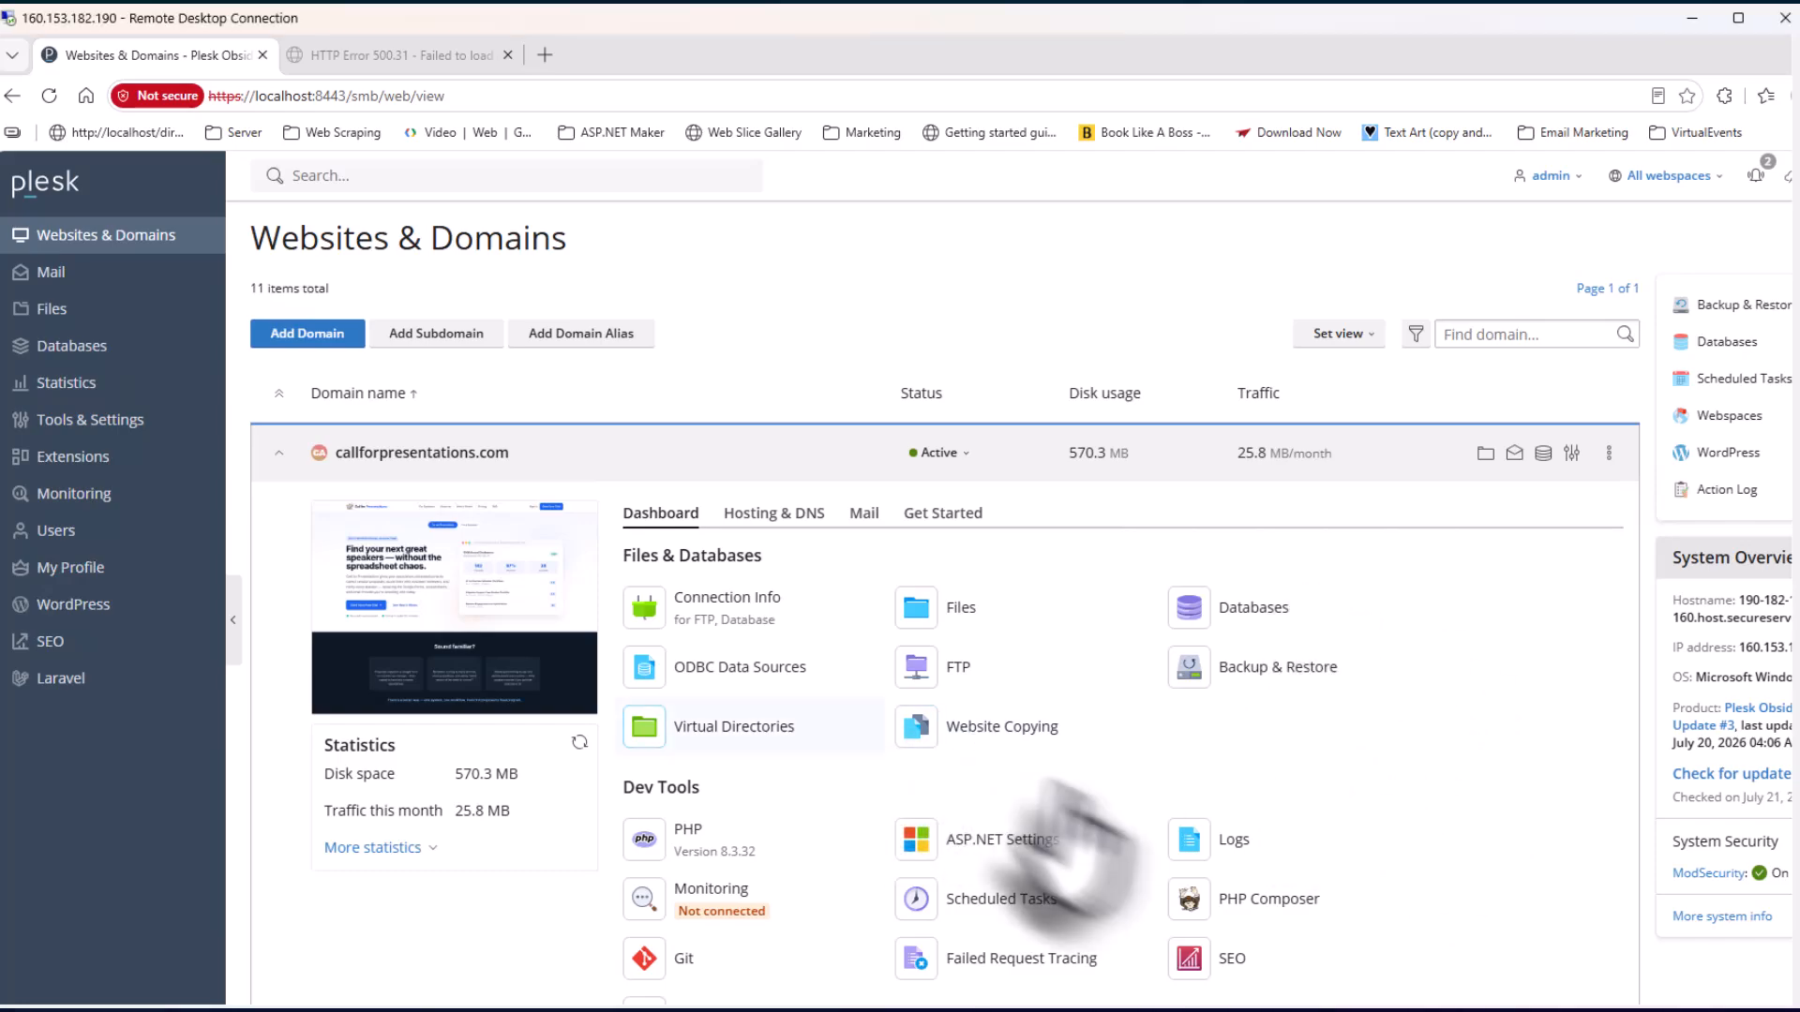
# Scroll callforpresentations.com's dashboard down to its Security section and SSL/TLS Certificates
pyautogui.scroll(-3, 1178, 811)
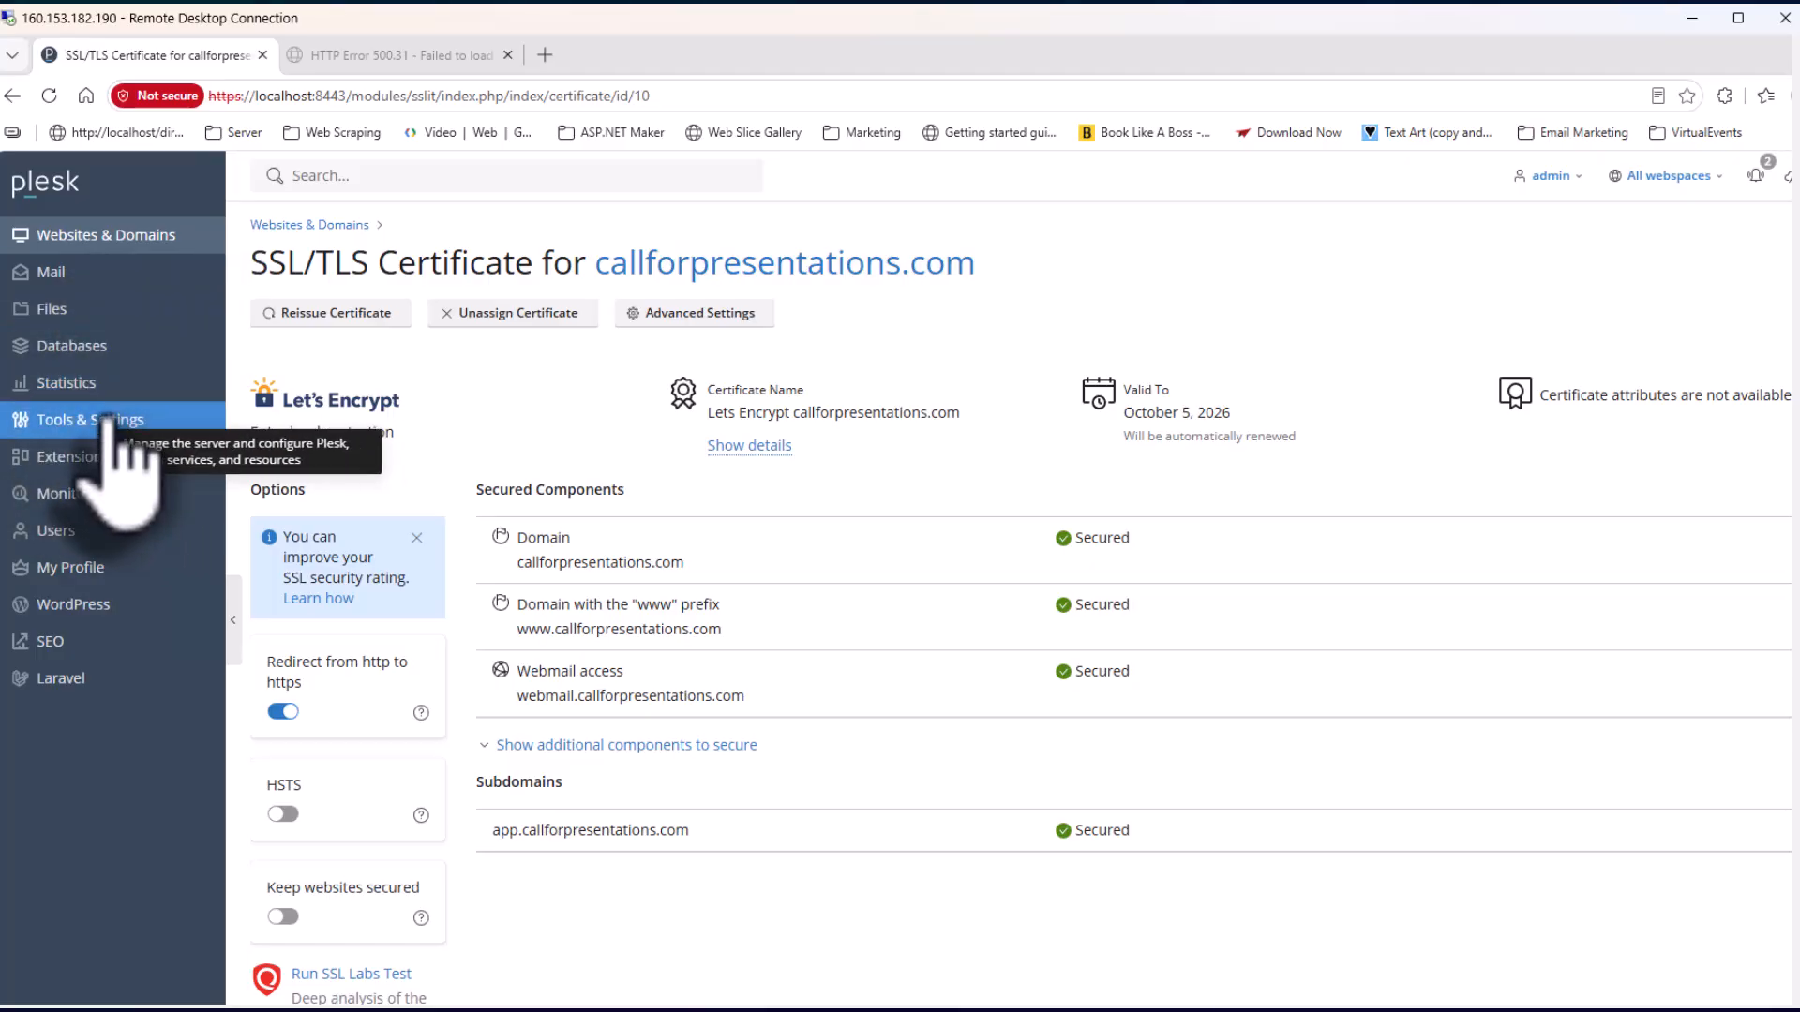
# Review the server Security Policy's FTPS usage policy and Medium minimum password strength
pyautogui.click(65, 422)
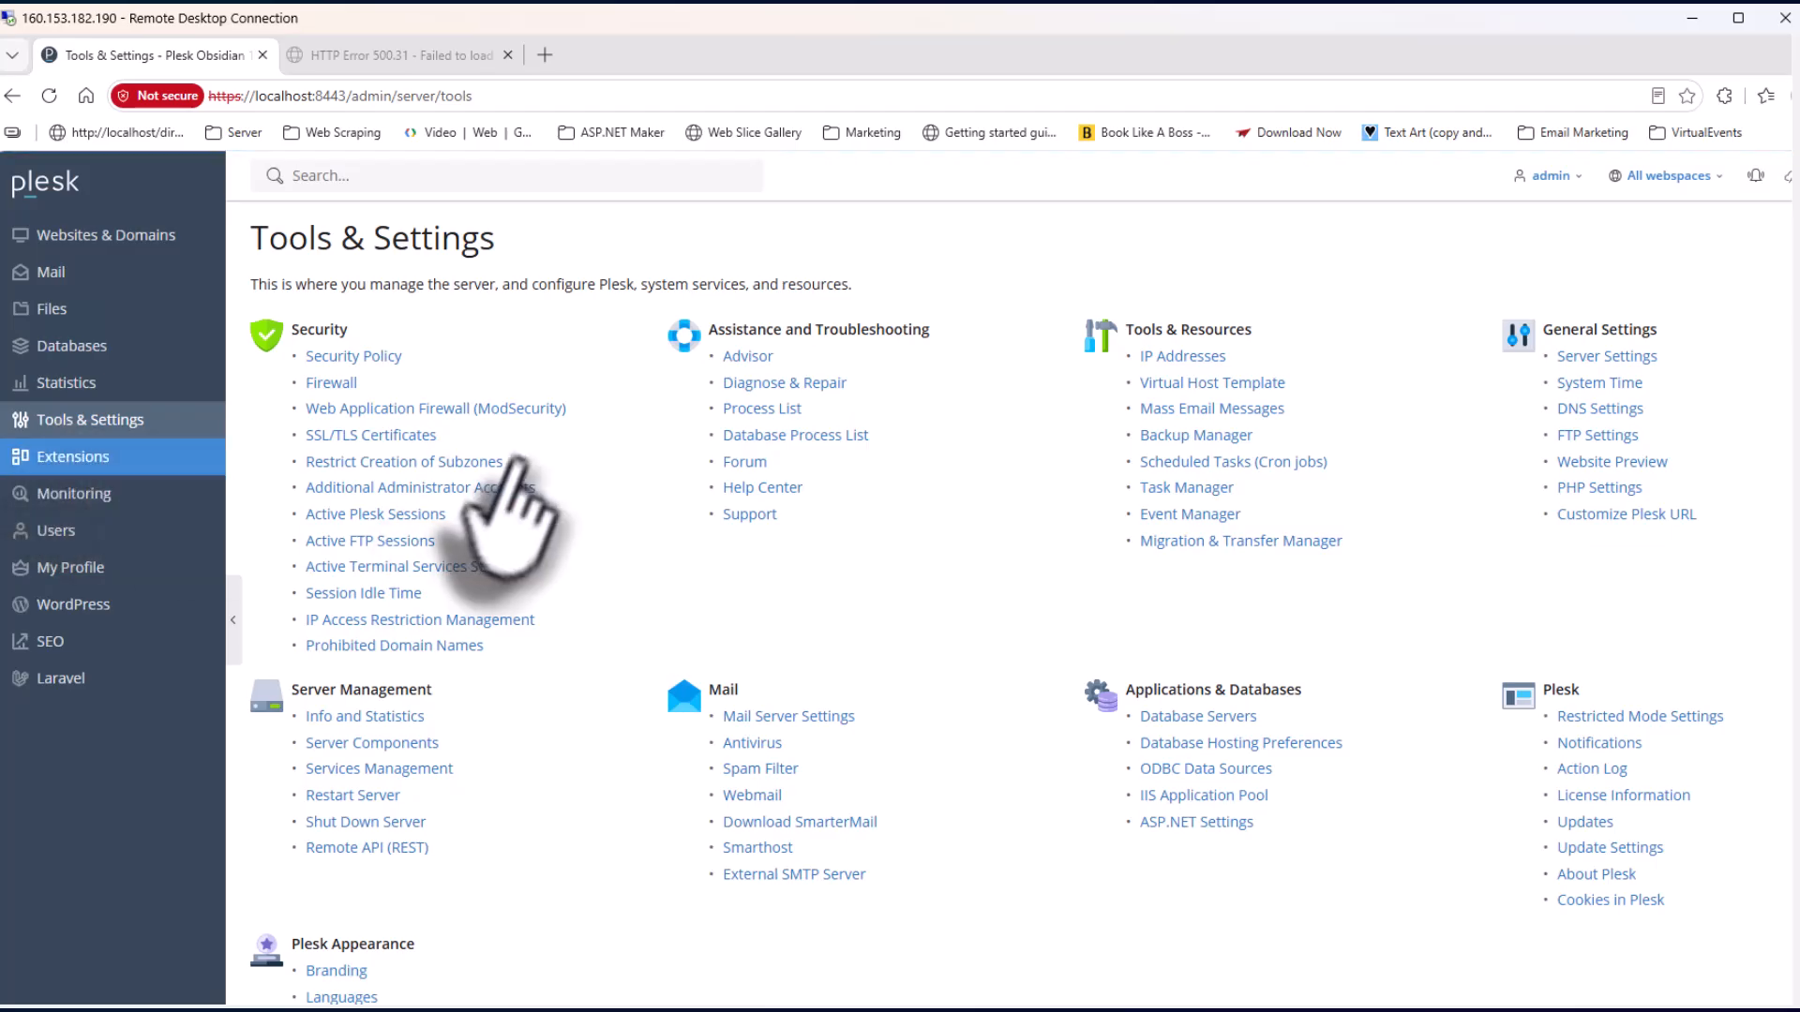
pyautogui.click(364, 358)
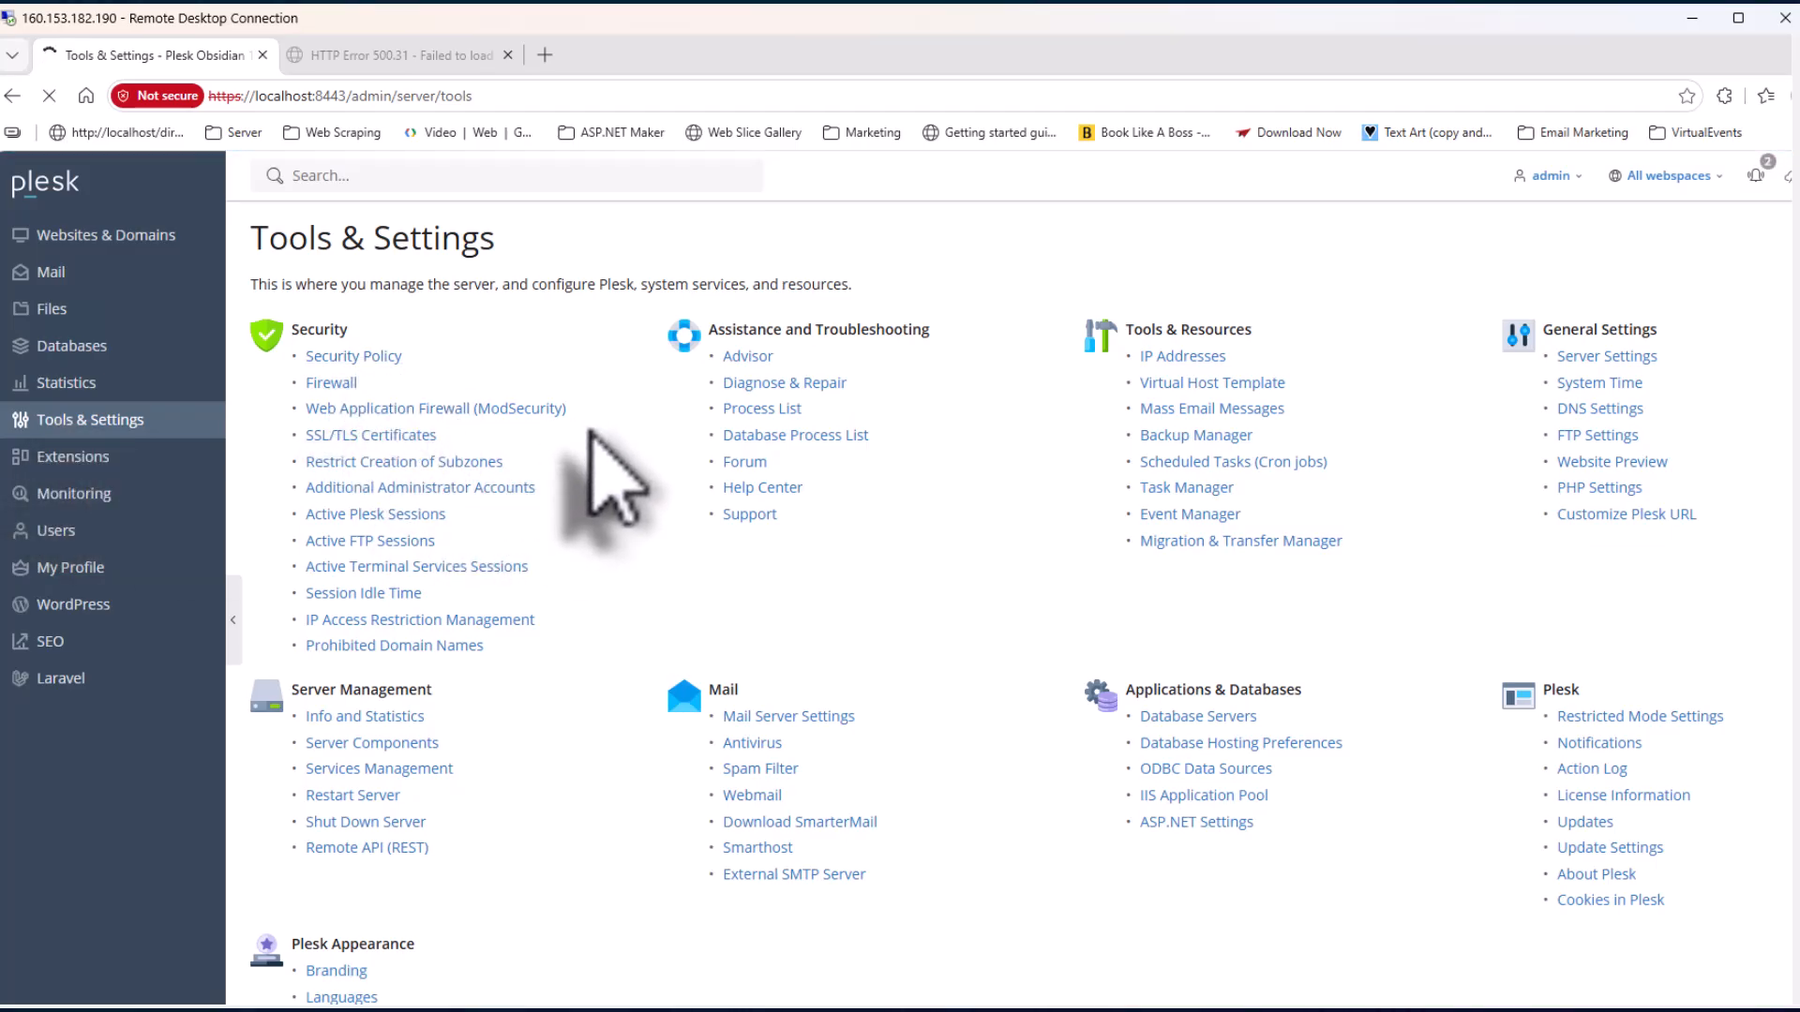
pyautogui.scroll(-3, 713, 610)
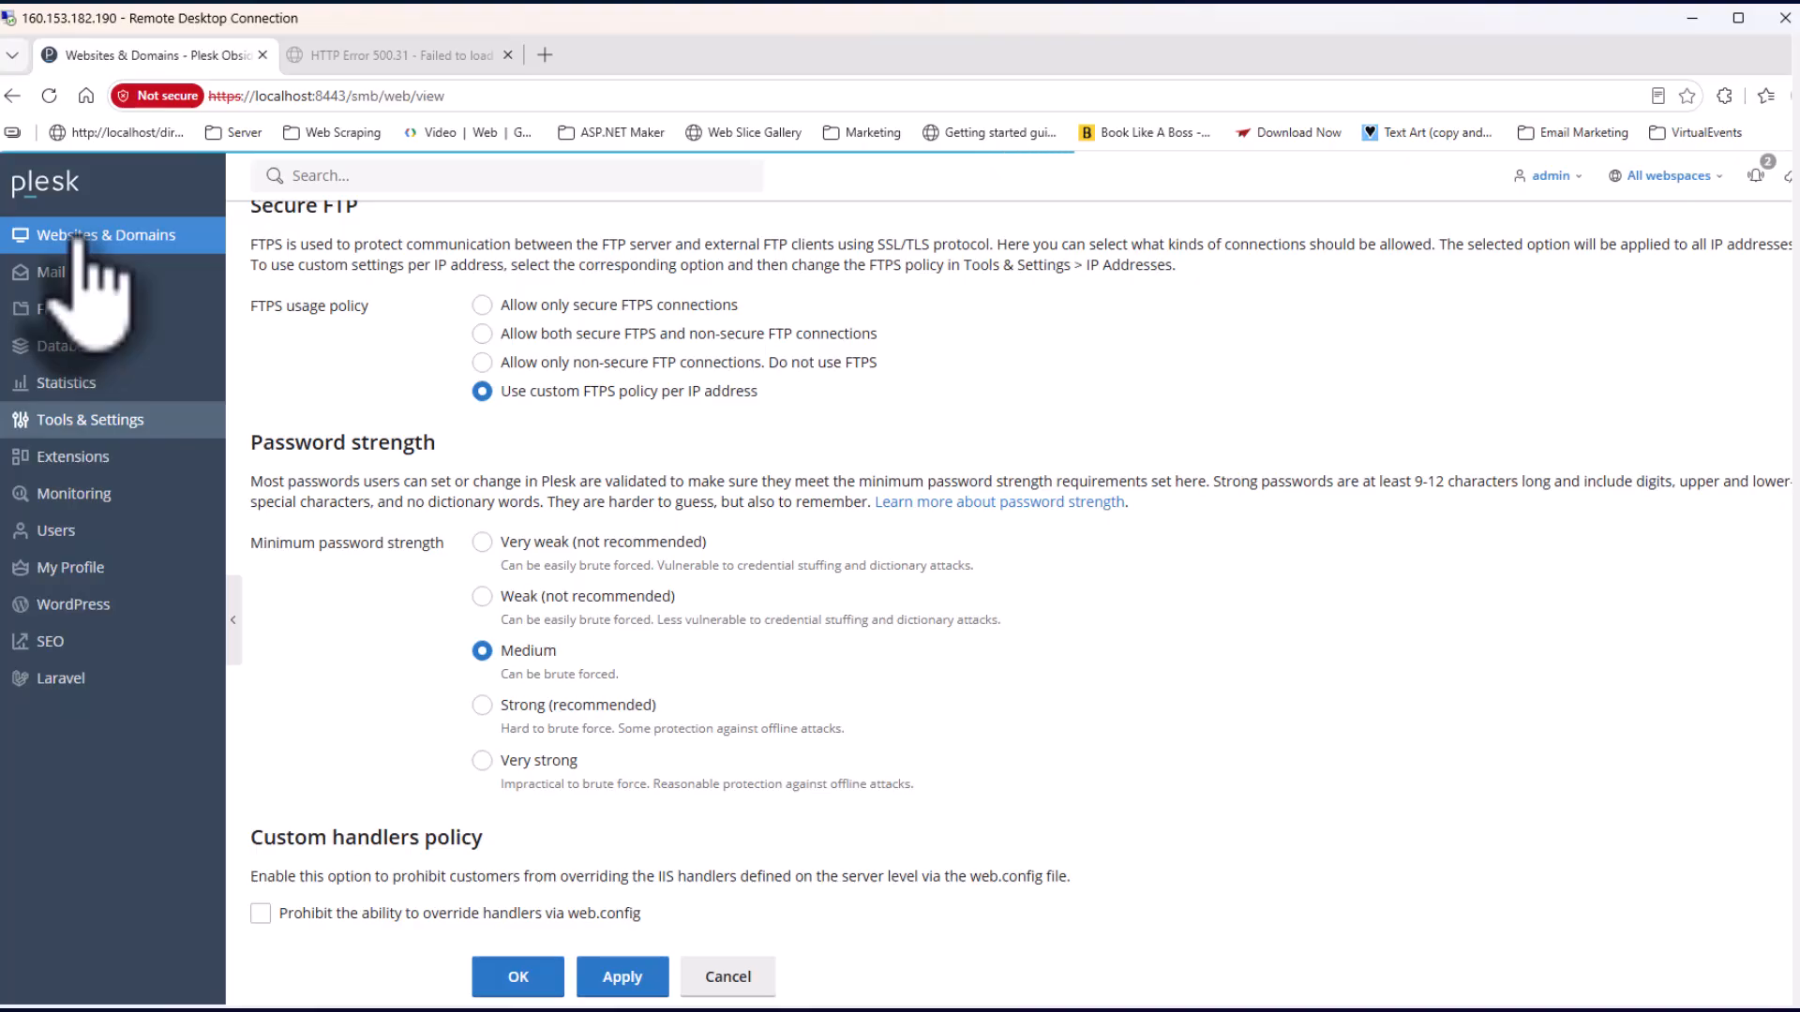
pyautogui.click(77, 240)
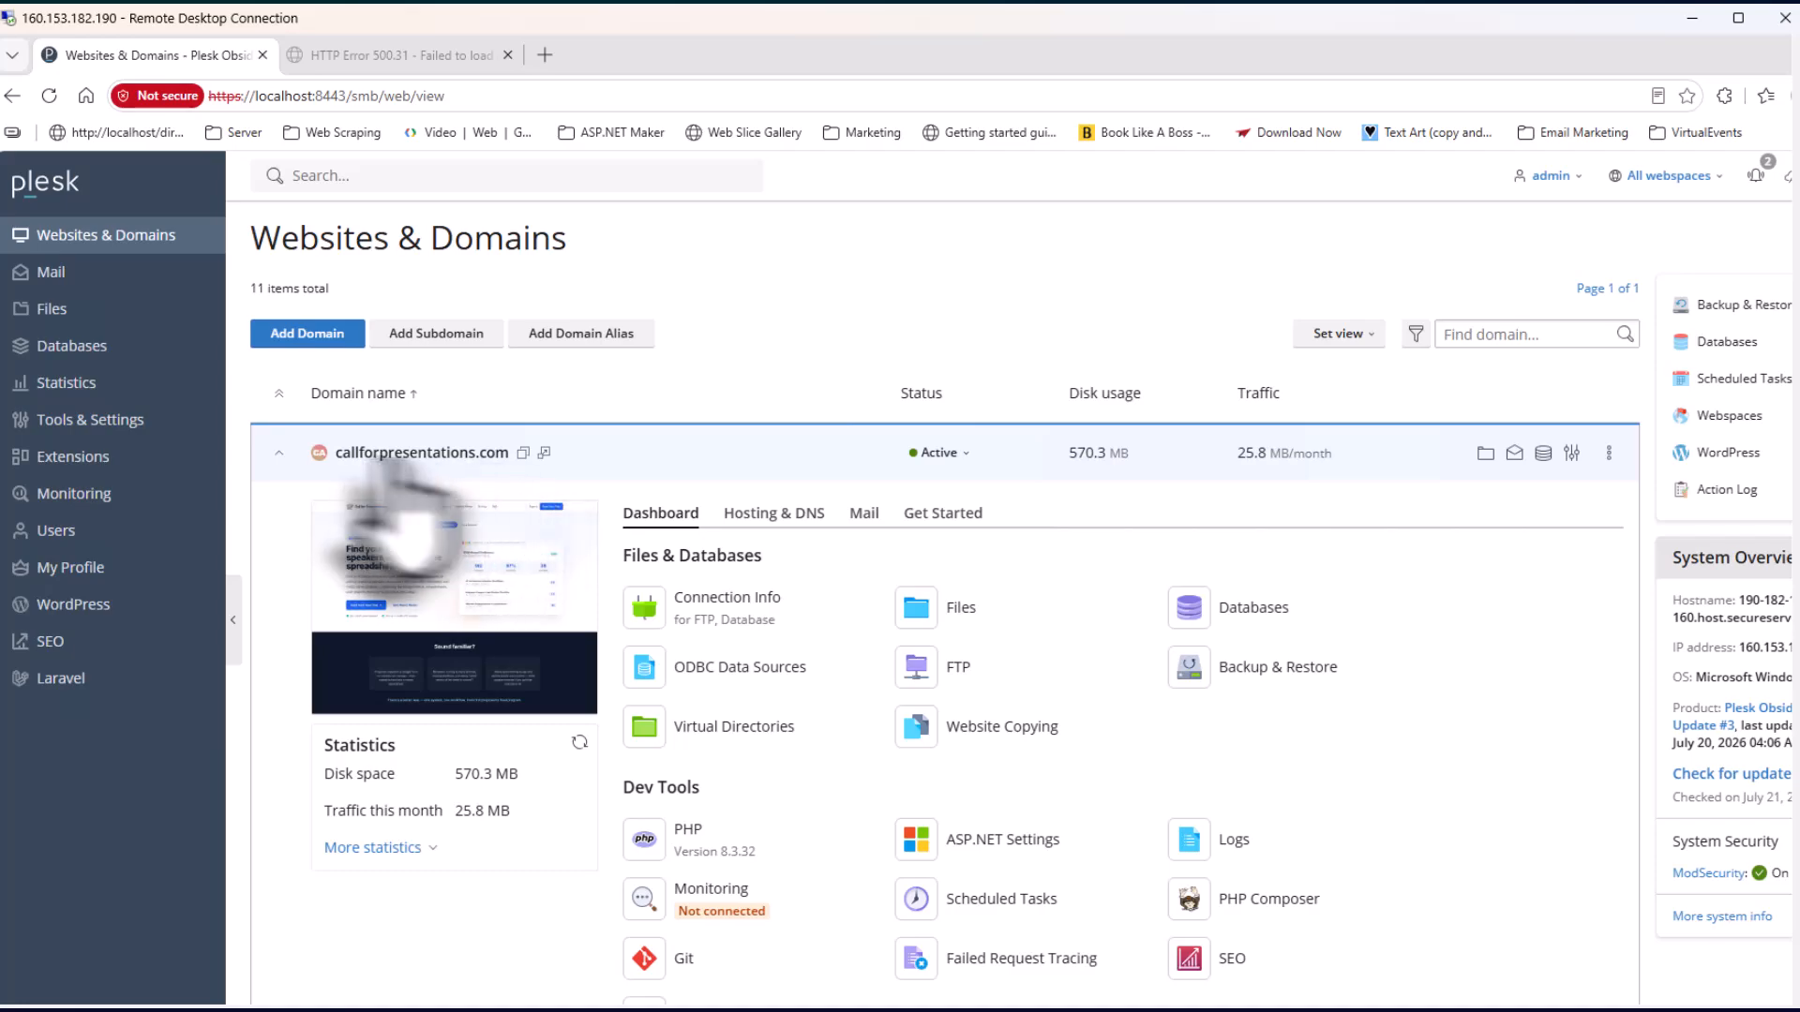
# Scroll to app.callforpresentations.com's Security section and open its SSL/TLS Certificates
pyautogui.scroll(-1, 654, 456)
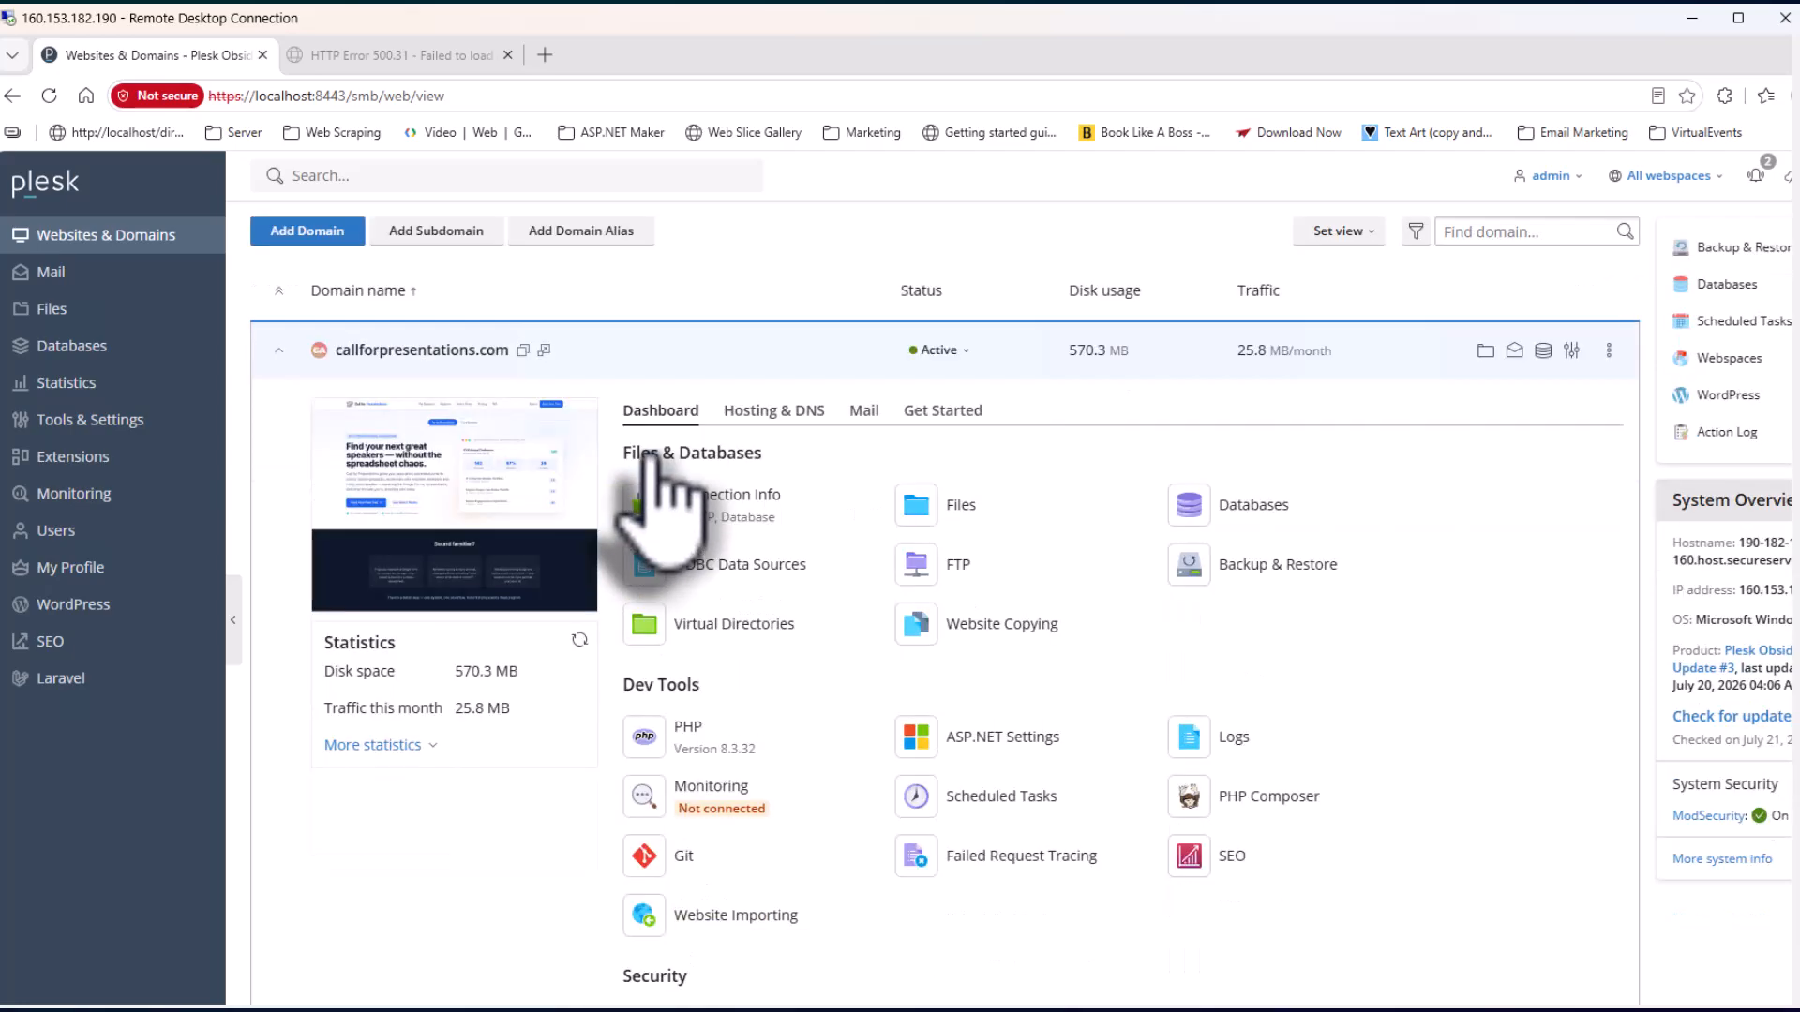
pyautogui.scroll(-6, 654, 457)
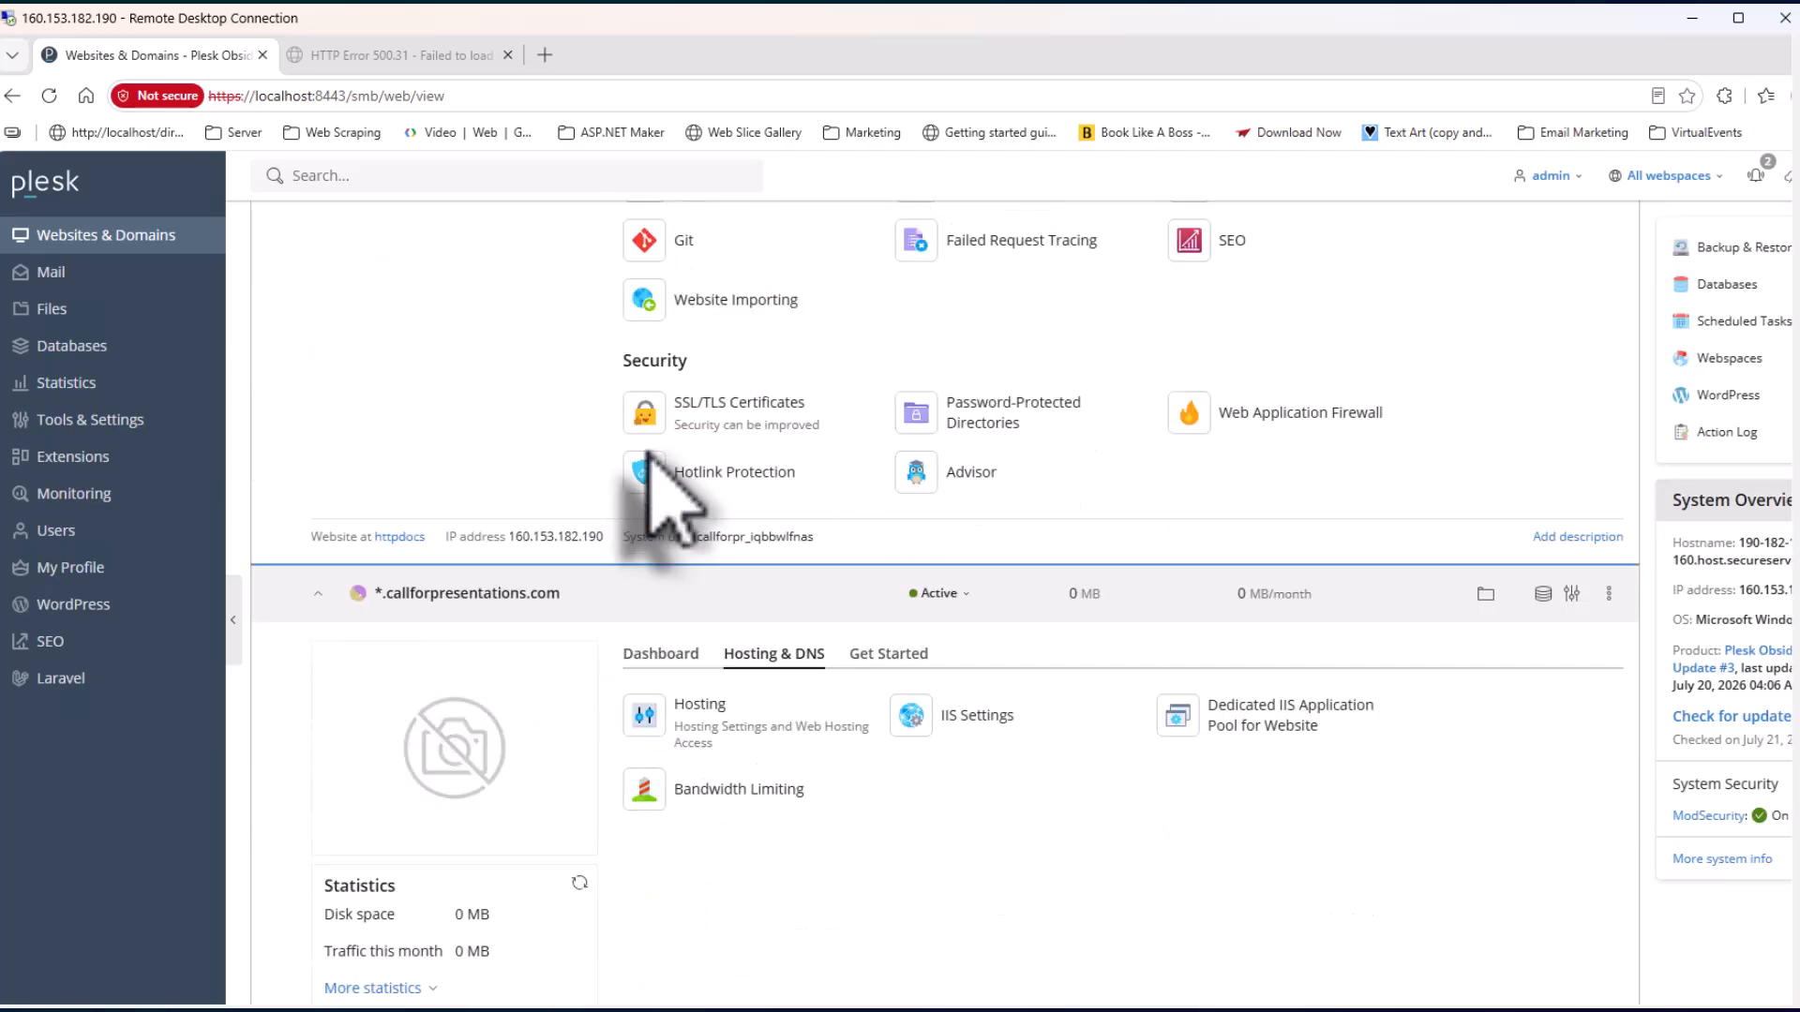
pyautogui.scroll(-4, 653, 459)
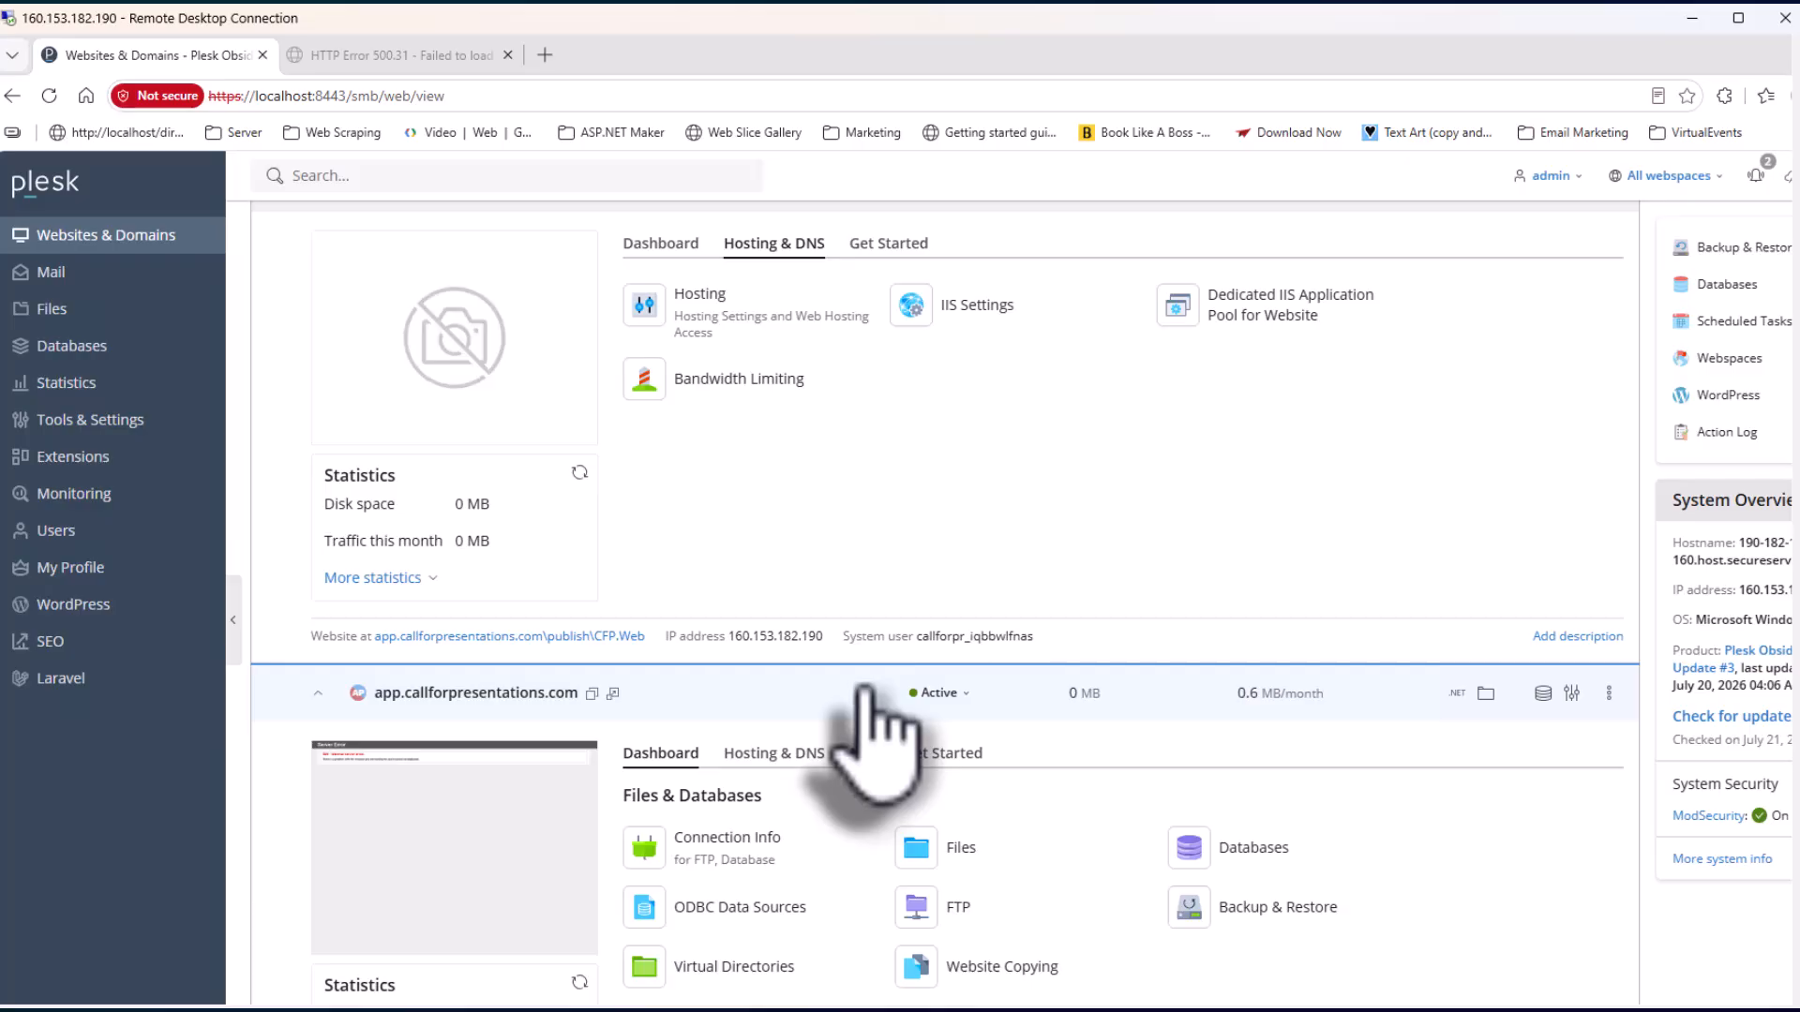
pyautogui.scroll(-5, 863, 694)
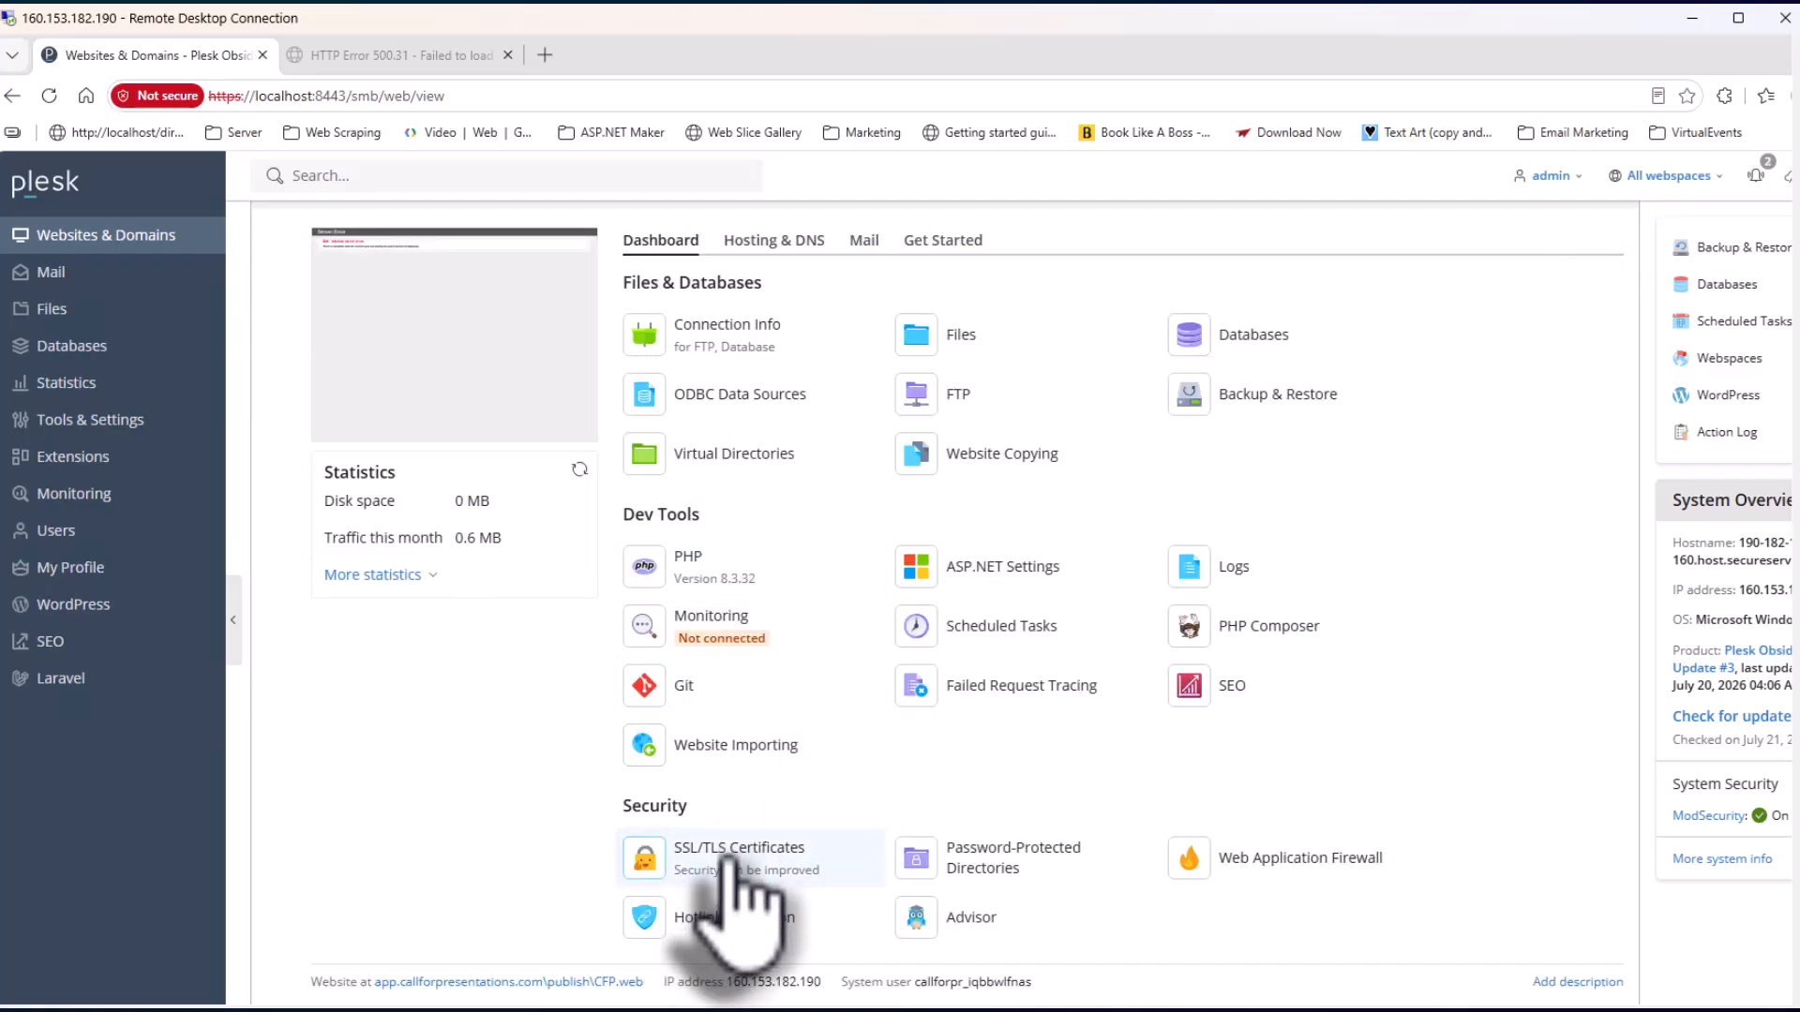
pyautogui.click(739, 860)
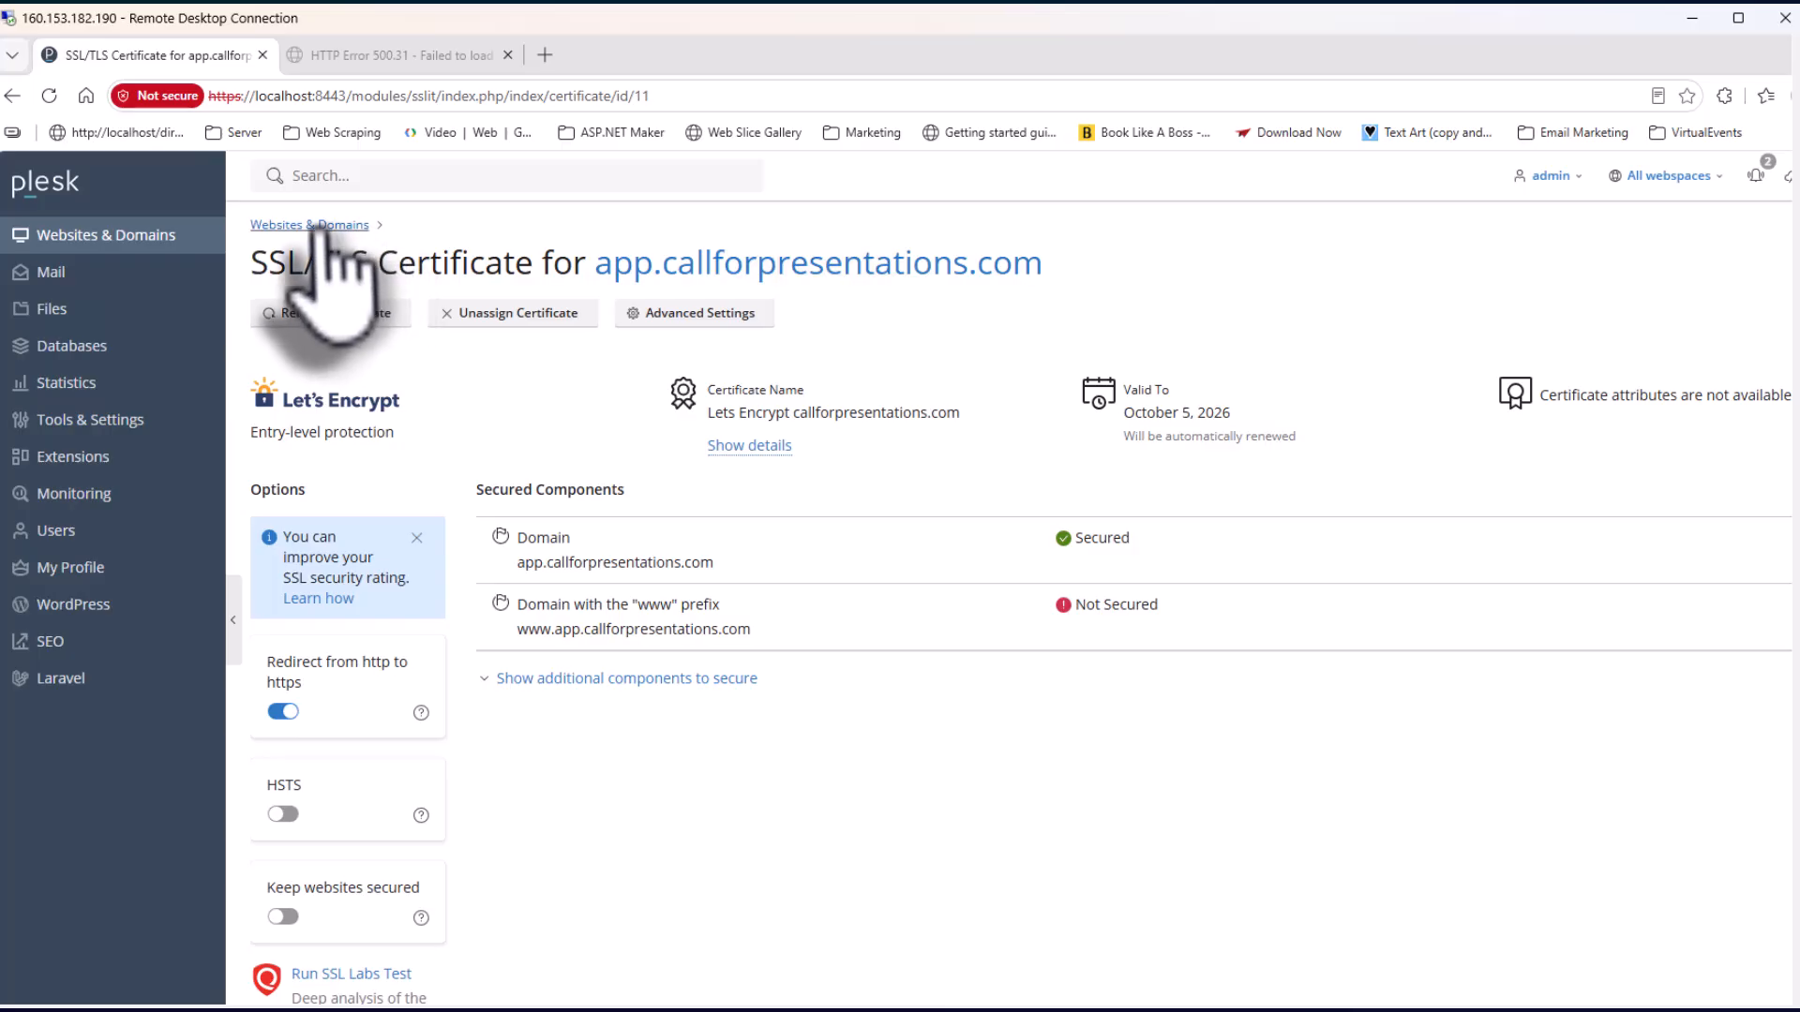
# Go back to the Websites & Domains list from the app.callforpresentations.com certificate page
pyautogui.click(265, 228)
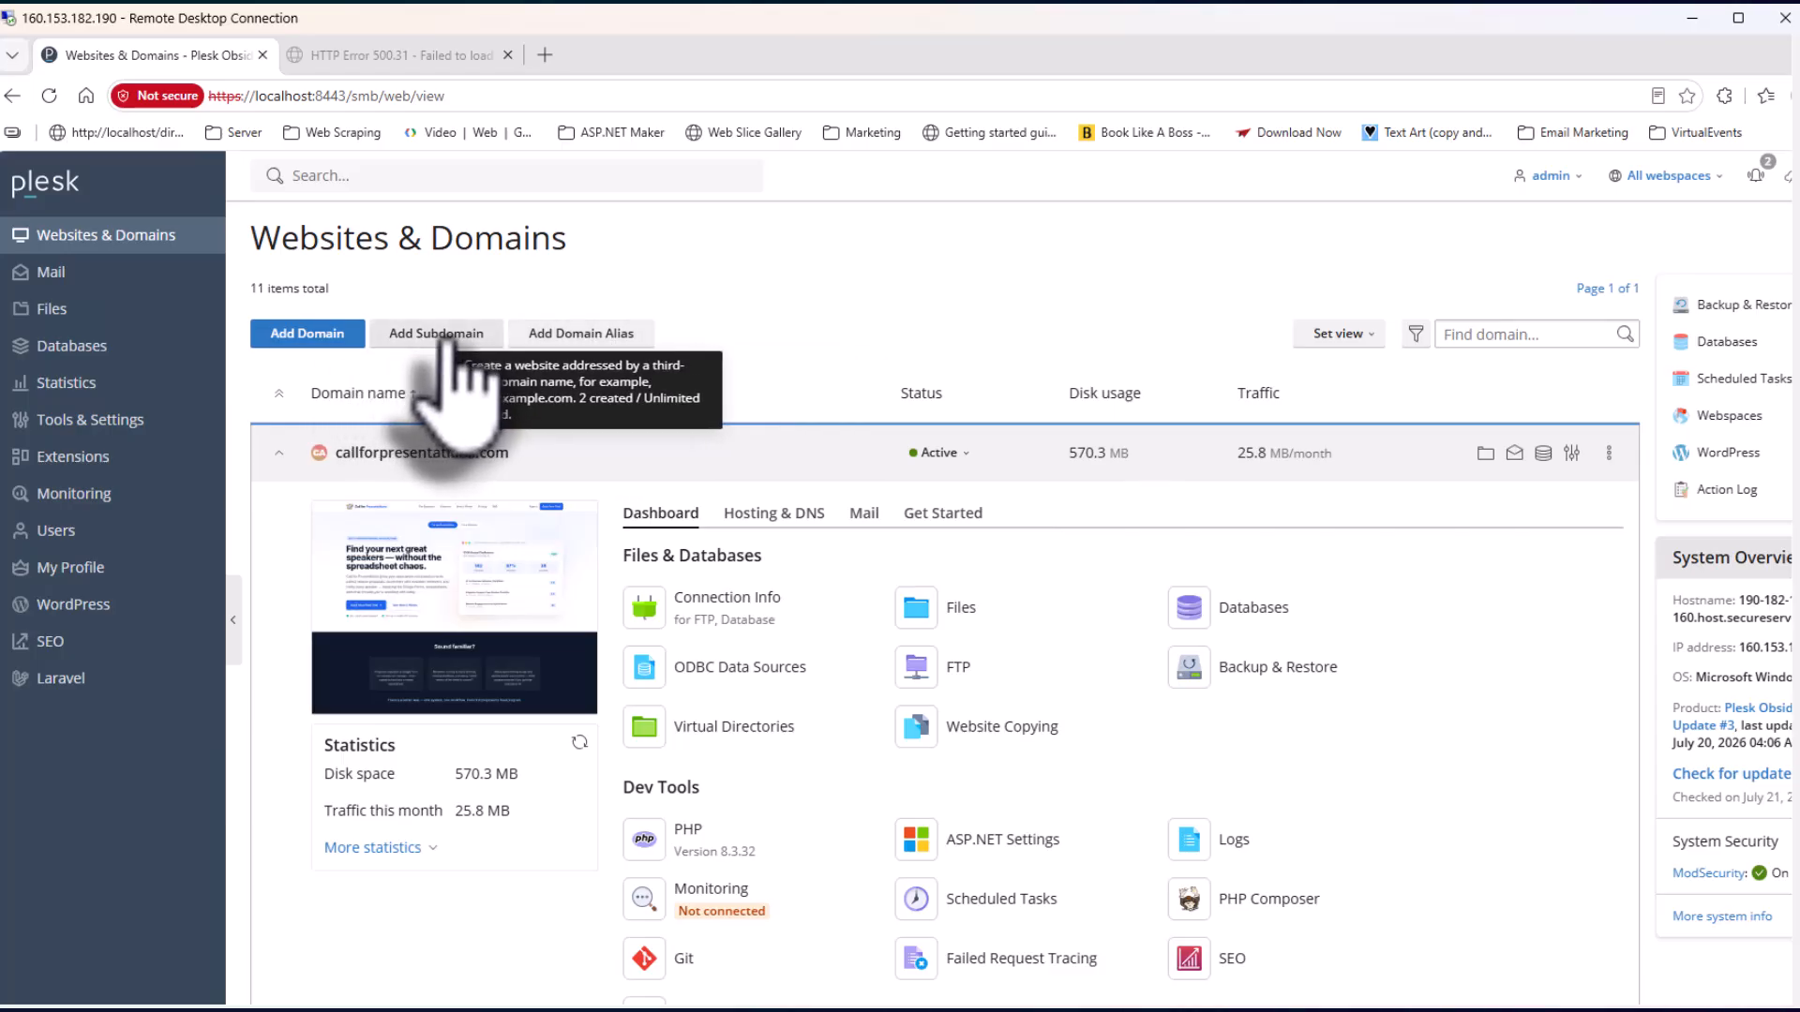
# Scroll the domains list down to the wildcard *.callforpresentations.com row, then start a new browser tab
pyautogui.scroll(-5, 660, 380)
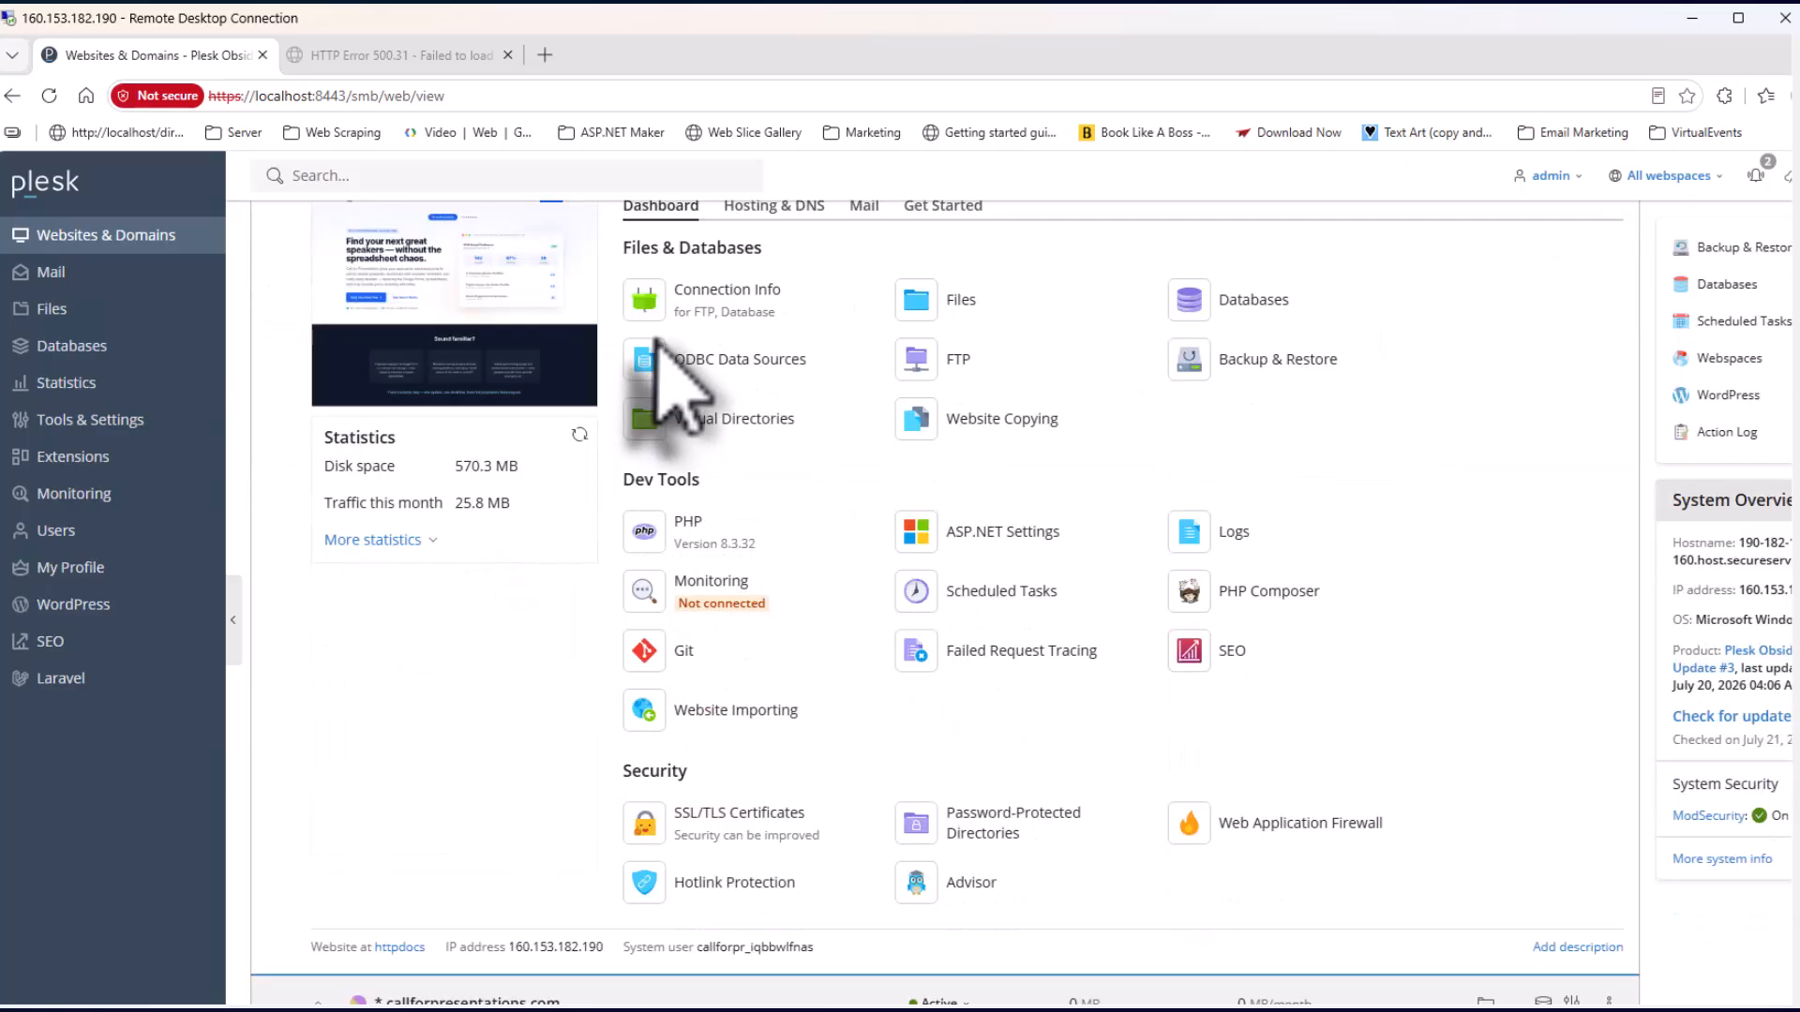
pyautogui.scroll(-2, 659, 342)
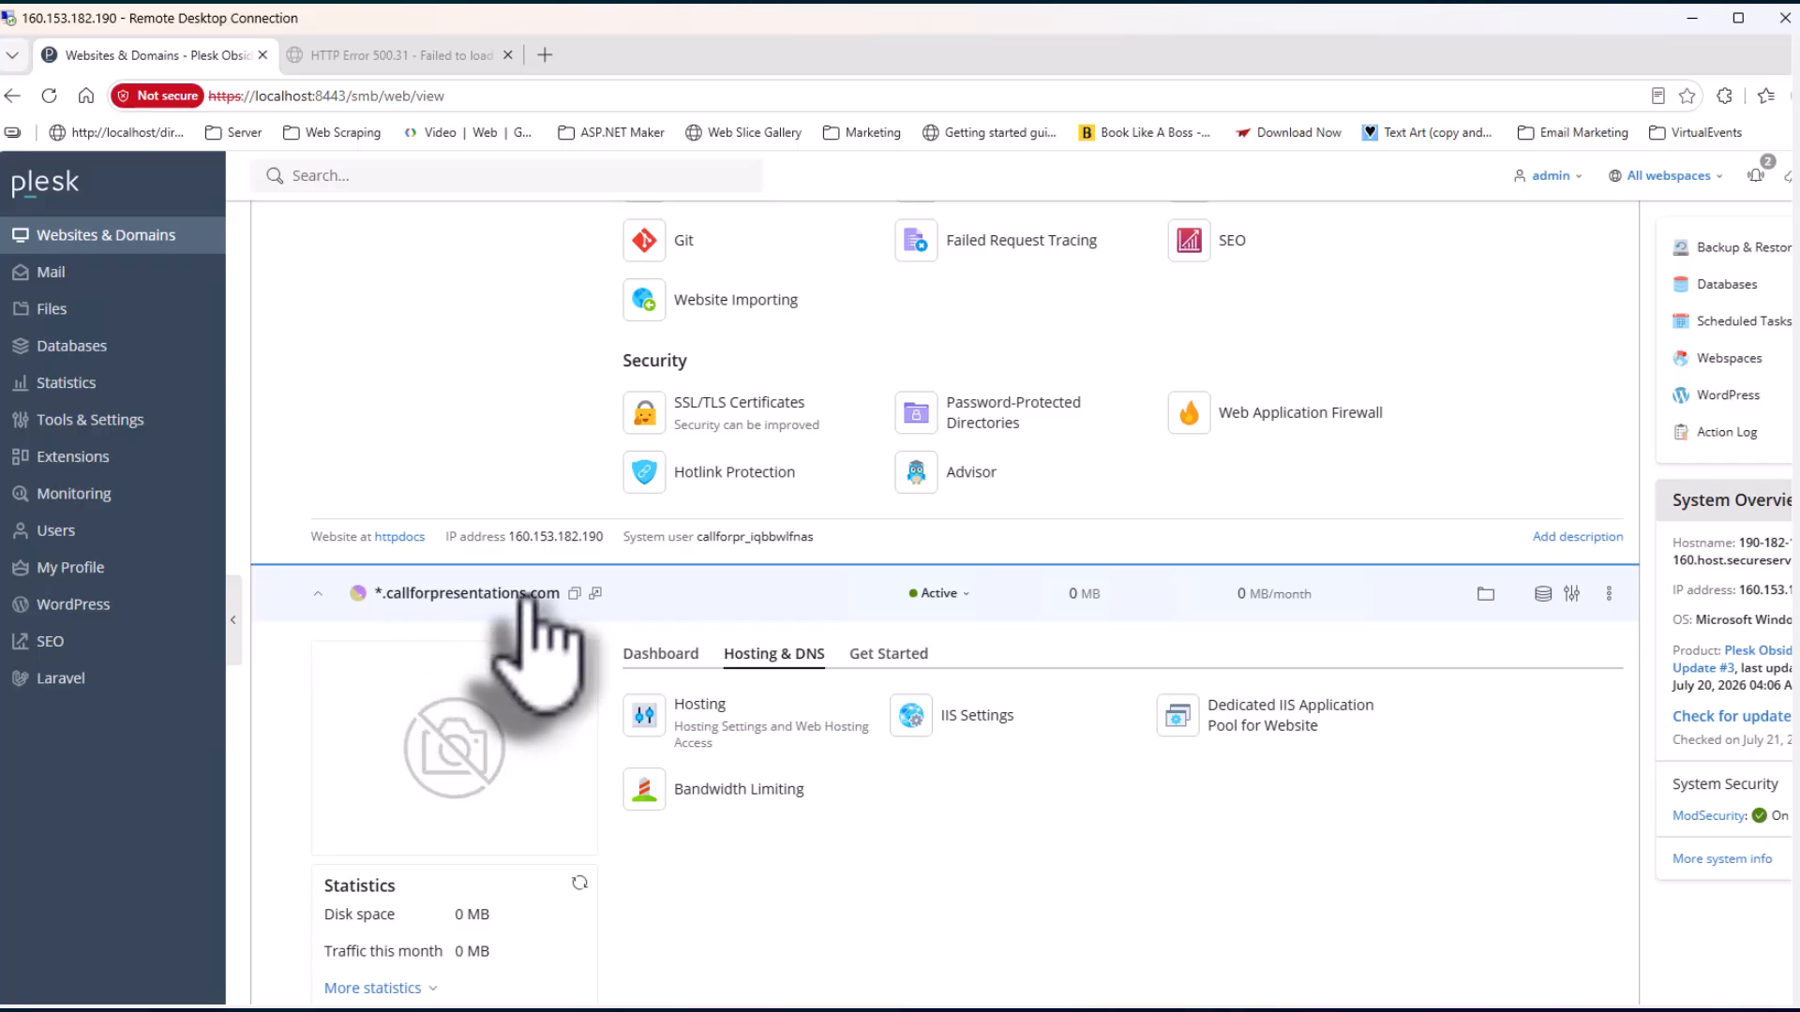
pyautogui.click(545, 55)
# Load sync2.callforpresentations.com in the new tab via the autocompleted address
pyautogui.write('sync2.callforpresentations.com')
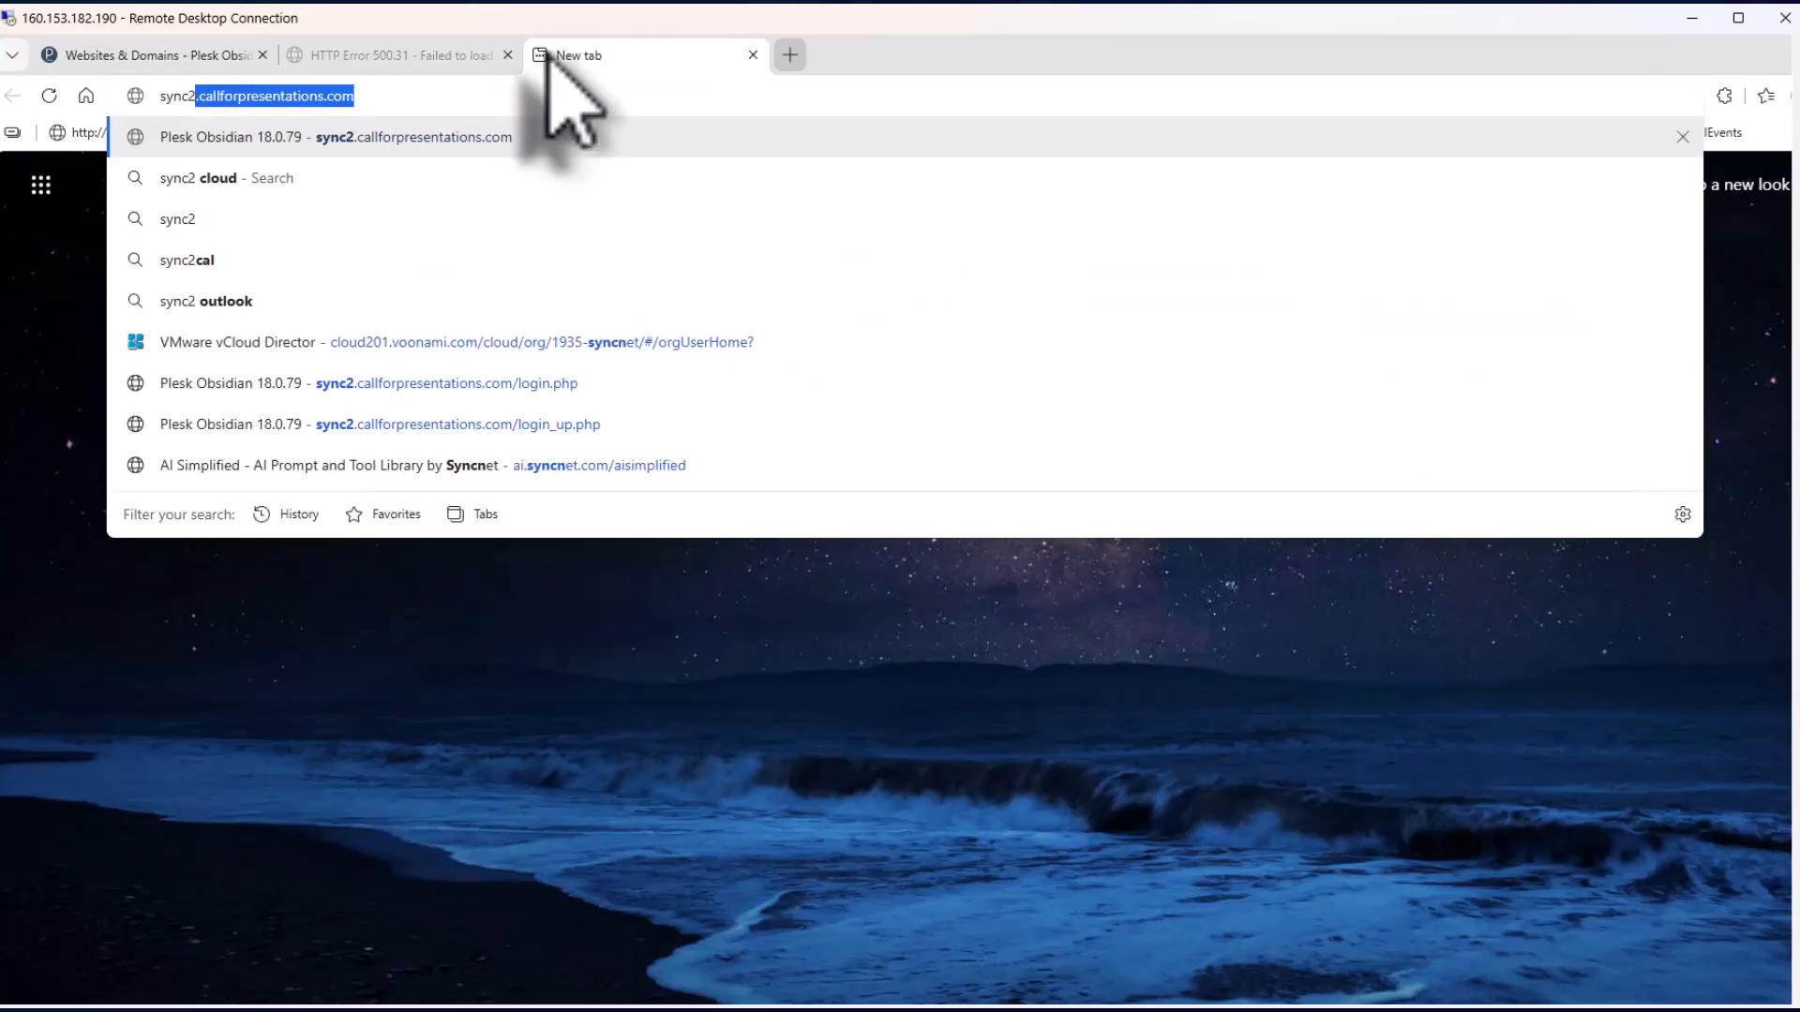
pyautogui.press('Return')
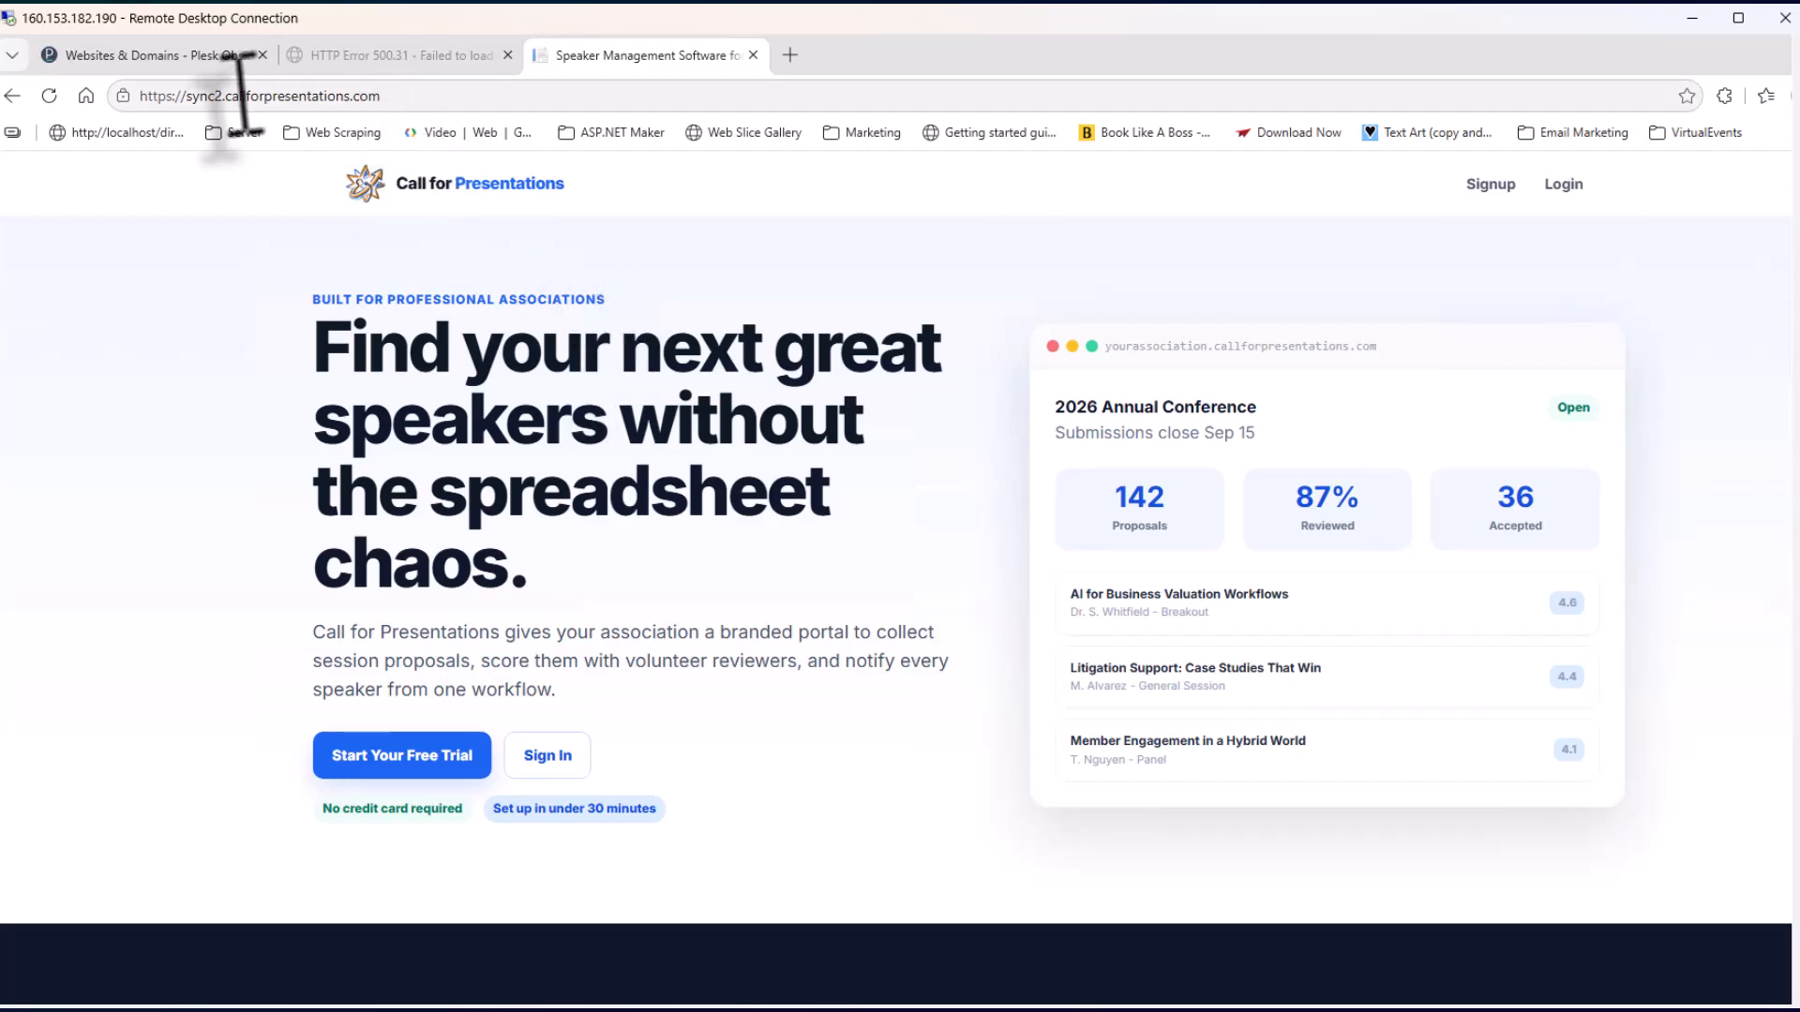
# Edit the address to app.callforpresentations.com and load its landing page
pyautogui.click(200, 94)
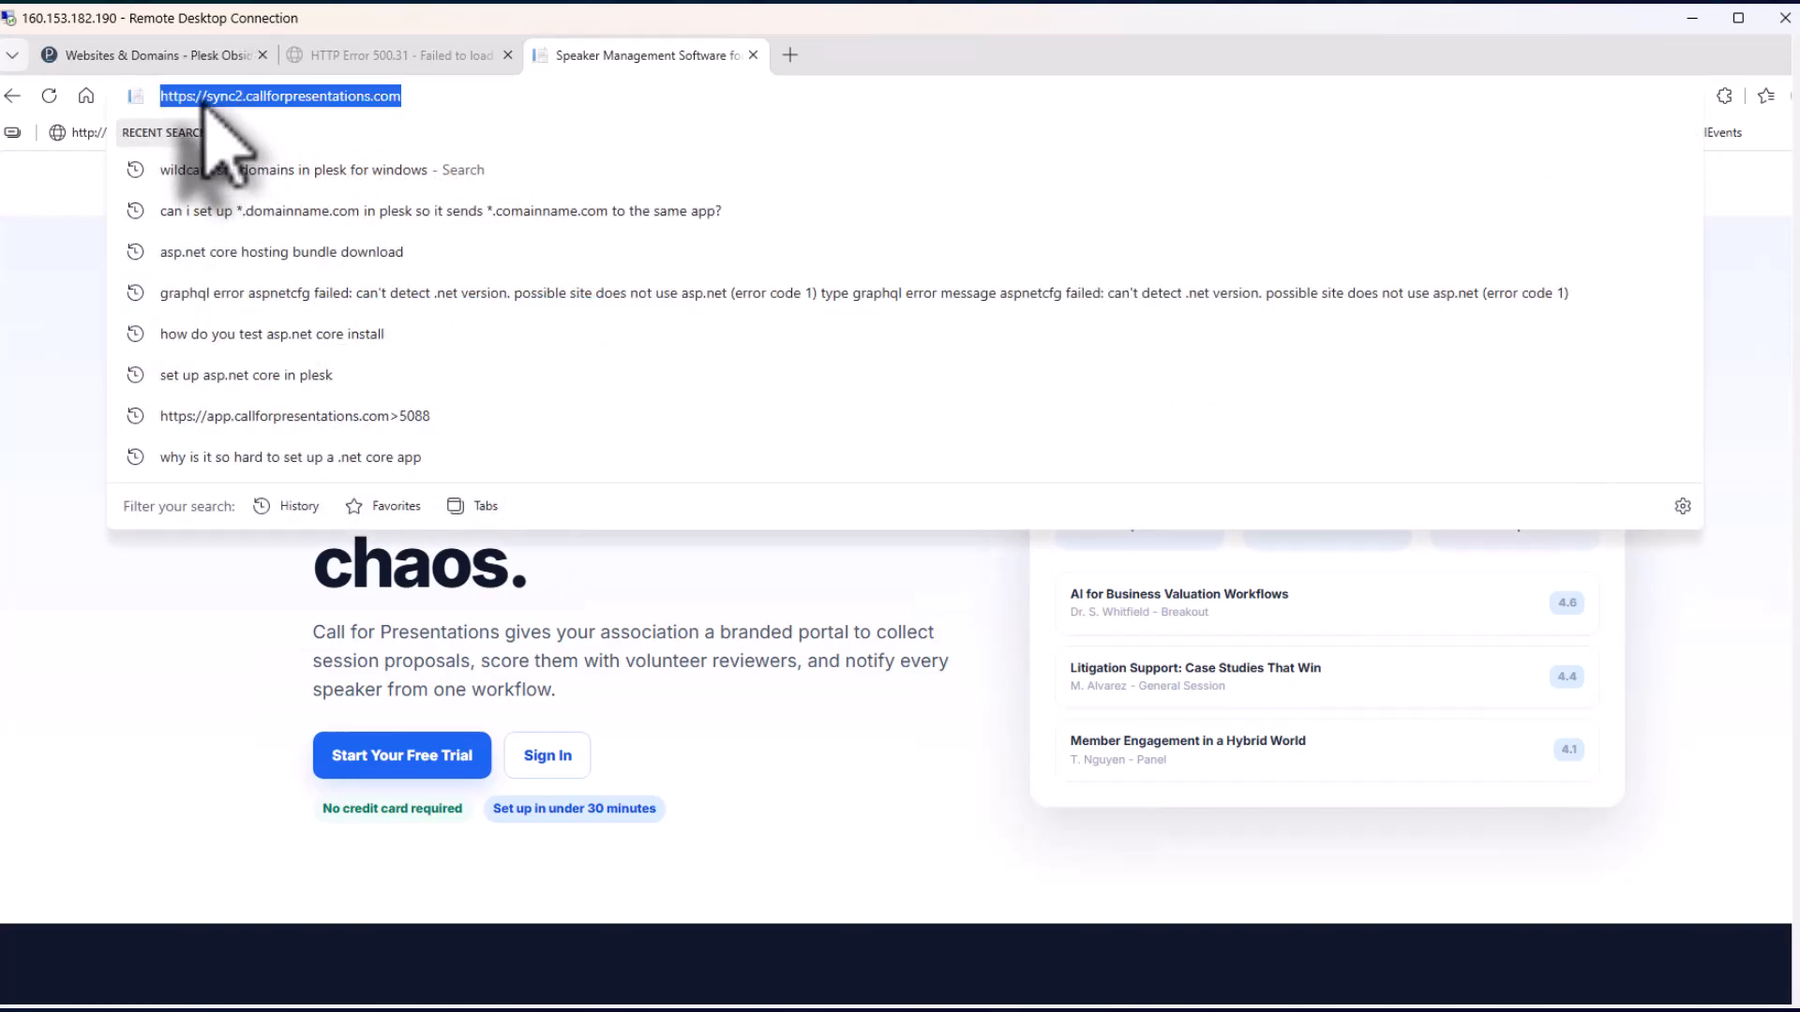
pyautogui.click(217, 97)
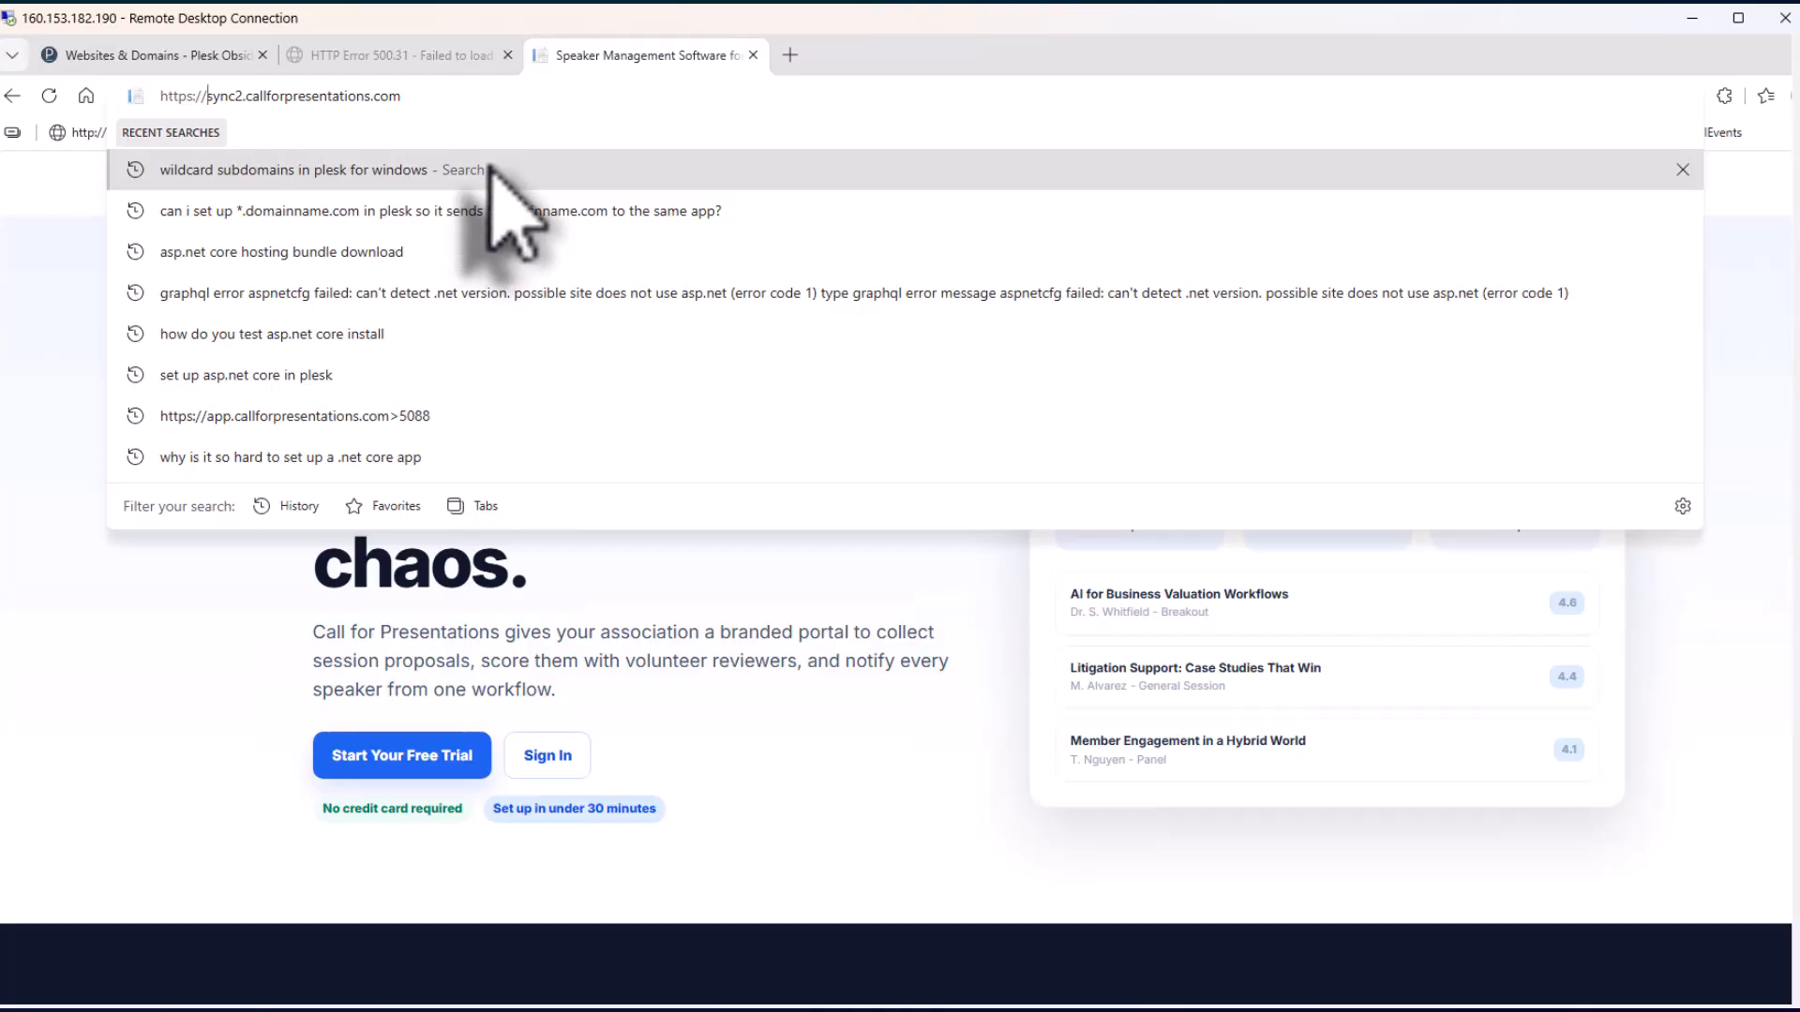
pyautogui.write('app')
pyautogui.press('Delete')
pyautogui.press('Delete')
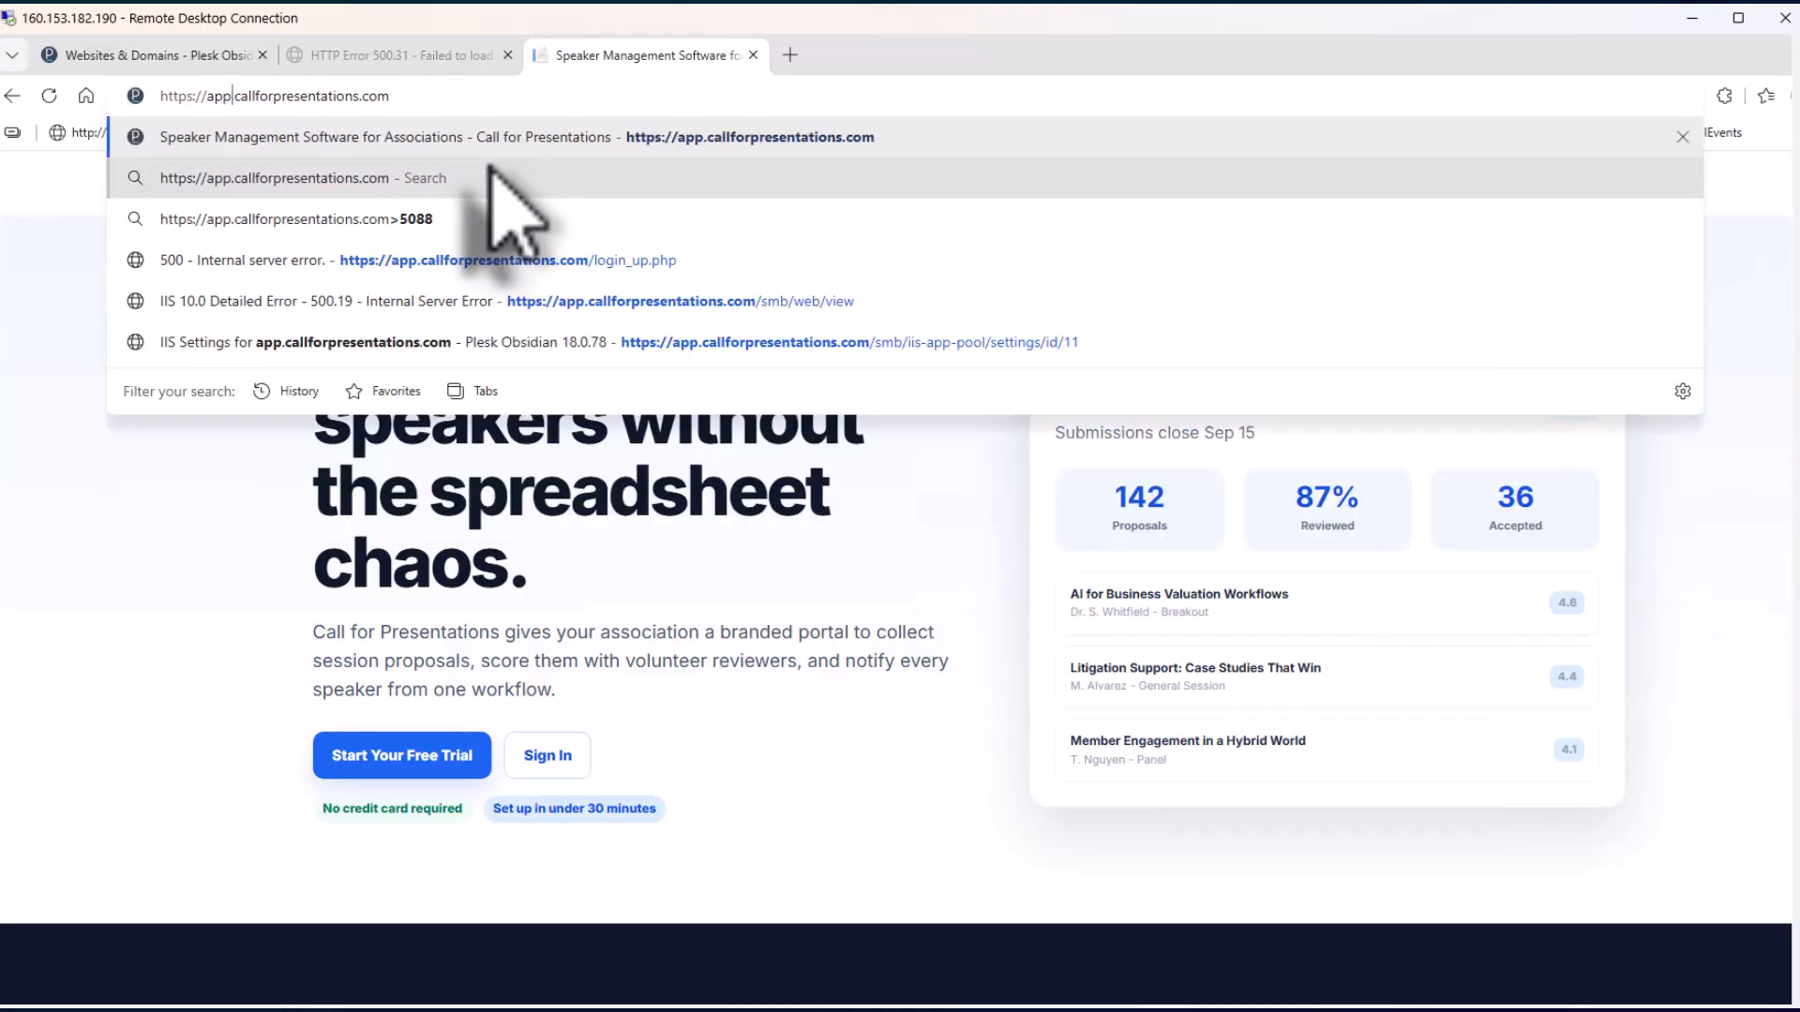
pyautogui.press('Return')
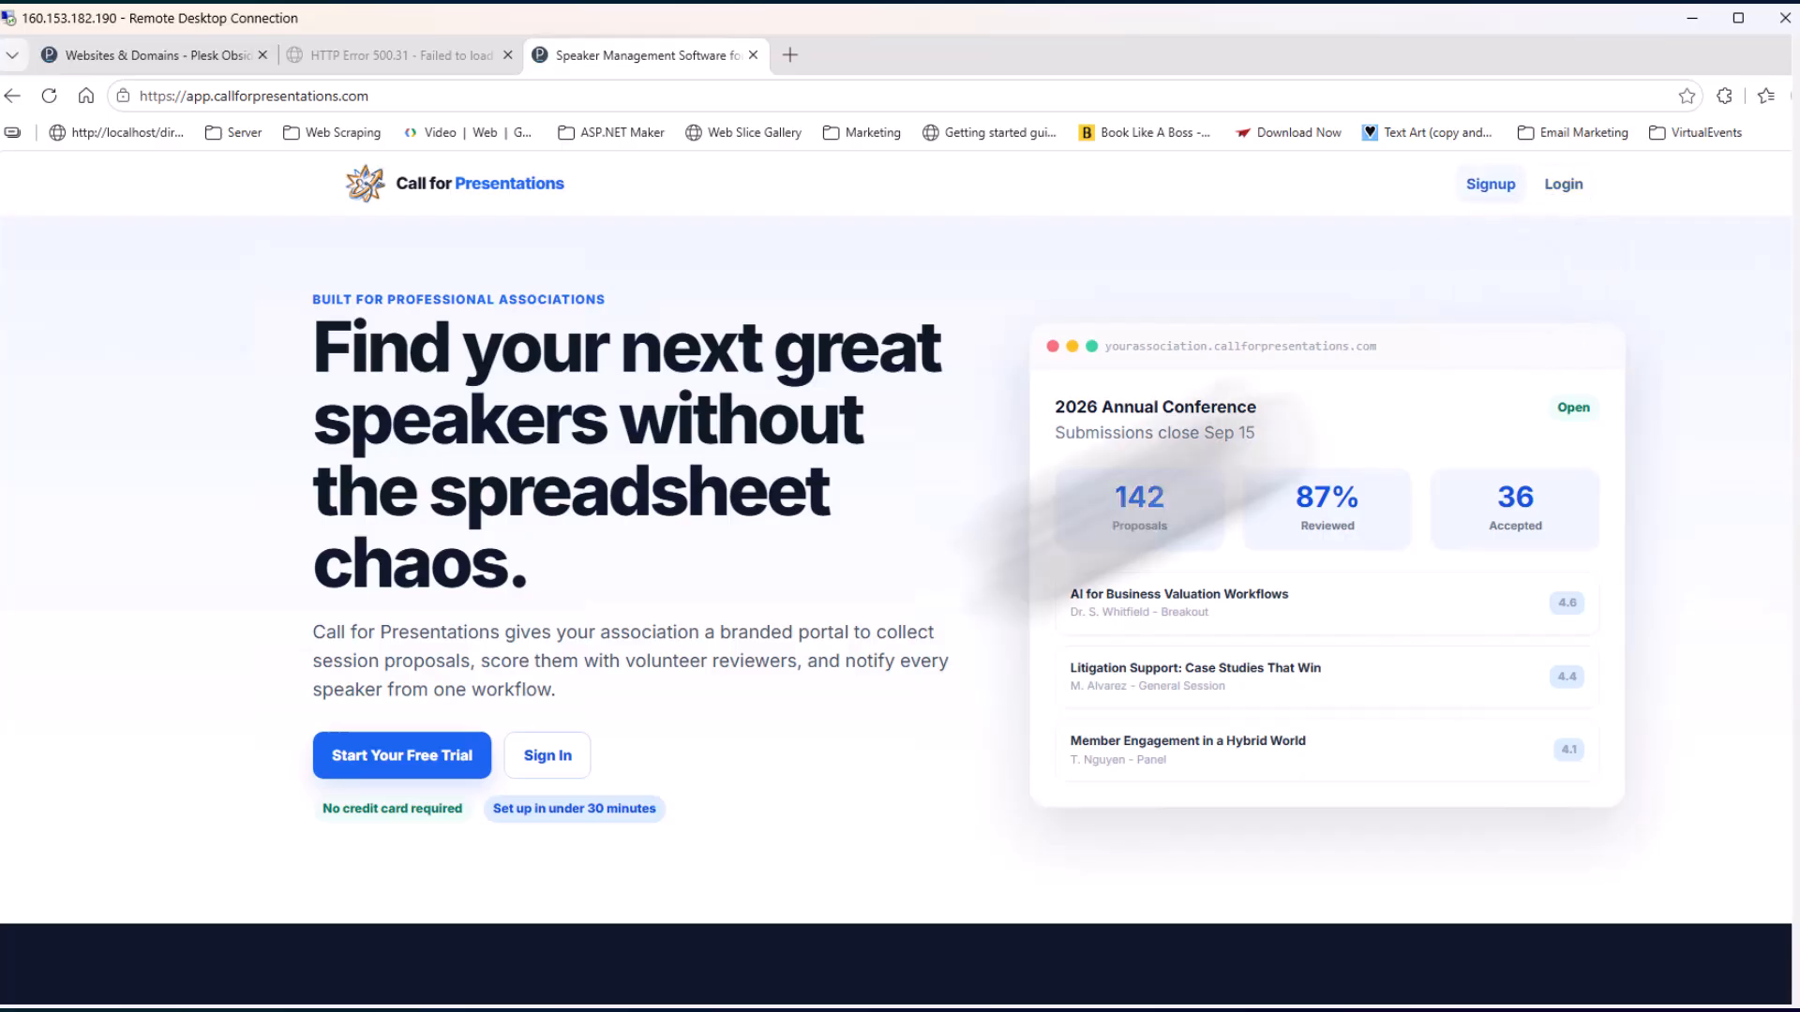
# Load sync2.callforpresentations.com again, then return to the Plesk tab
pyautogui.click(197, 96)
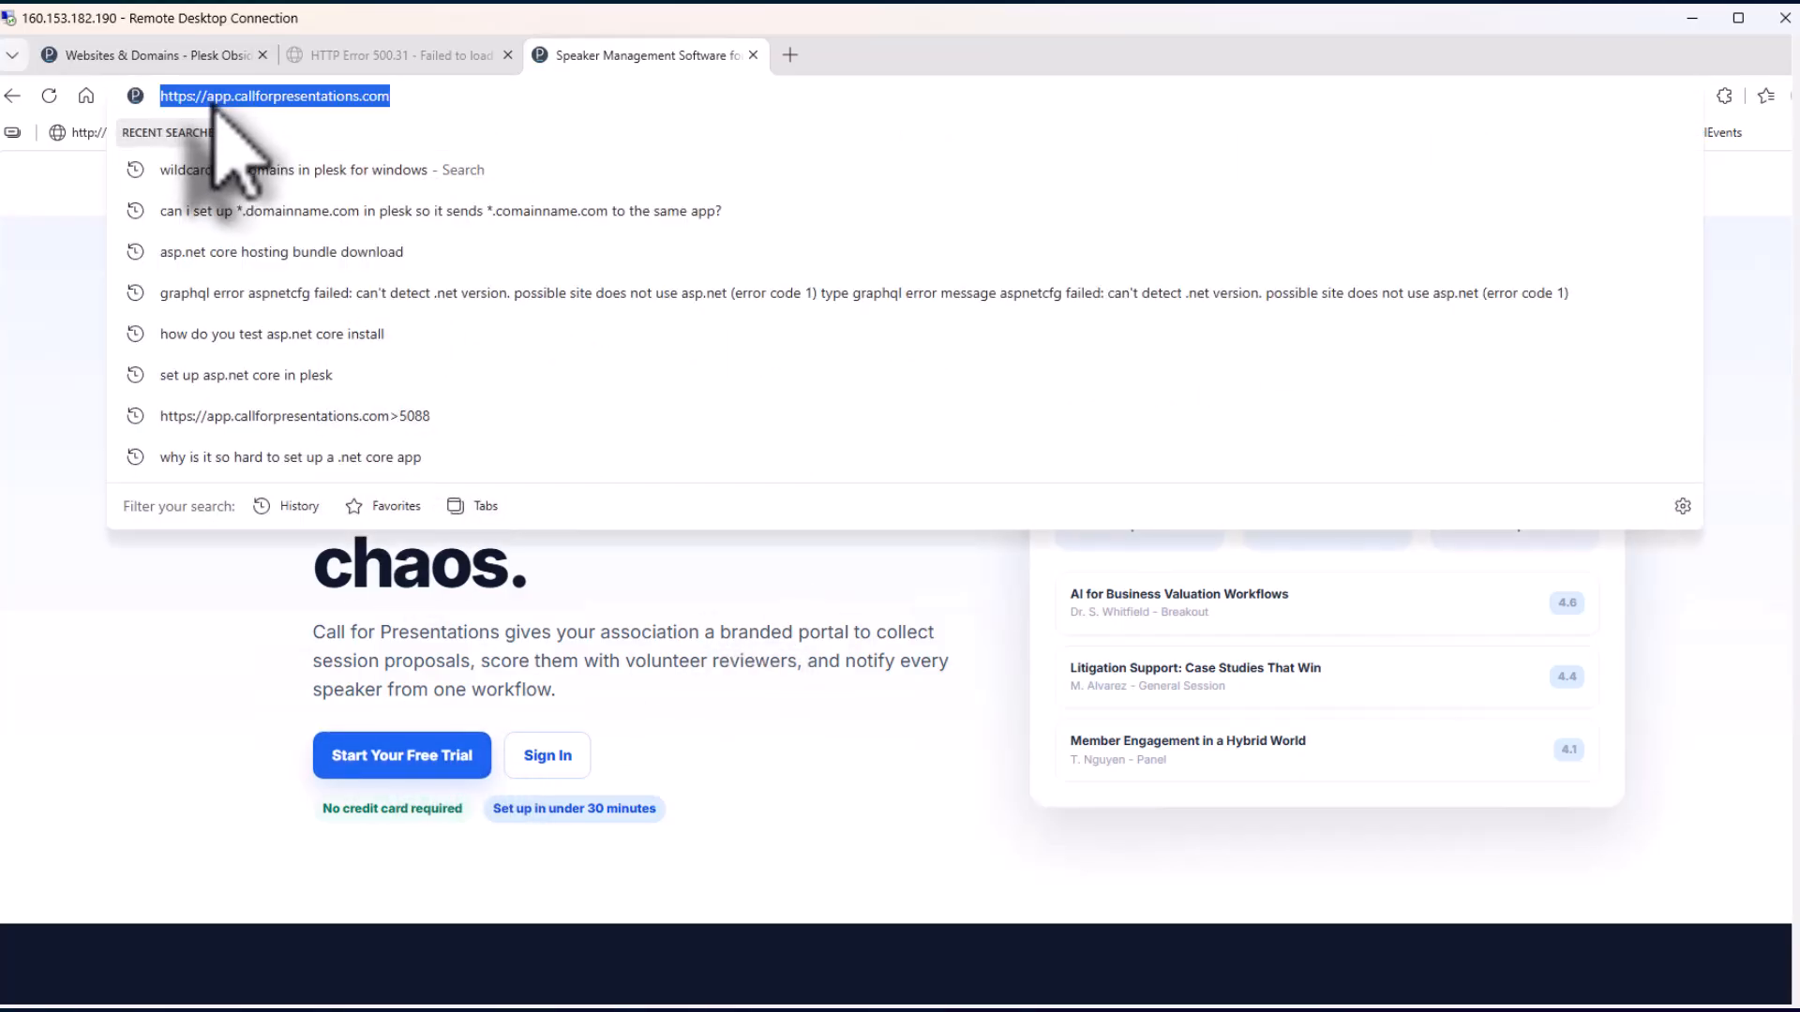
pyautogui.click(228, 105)
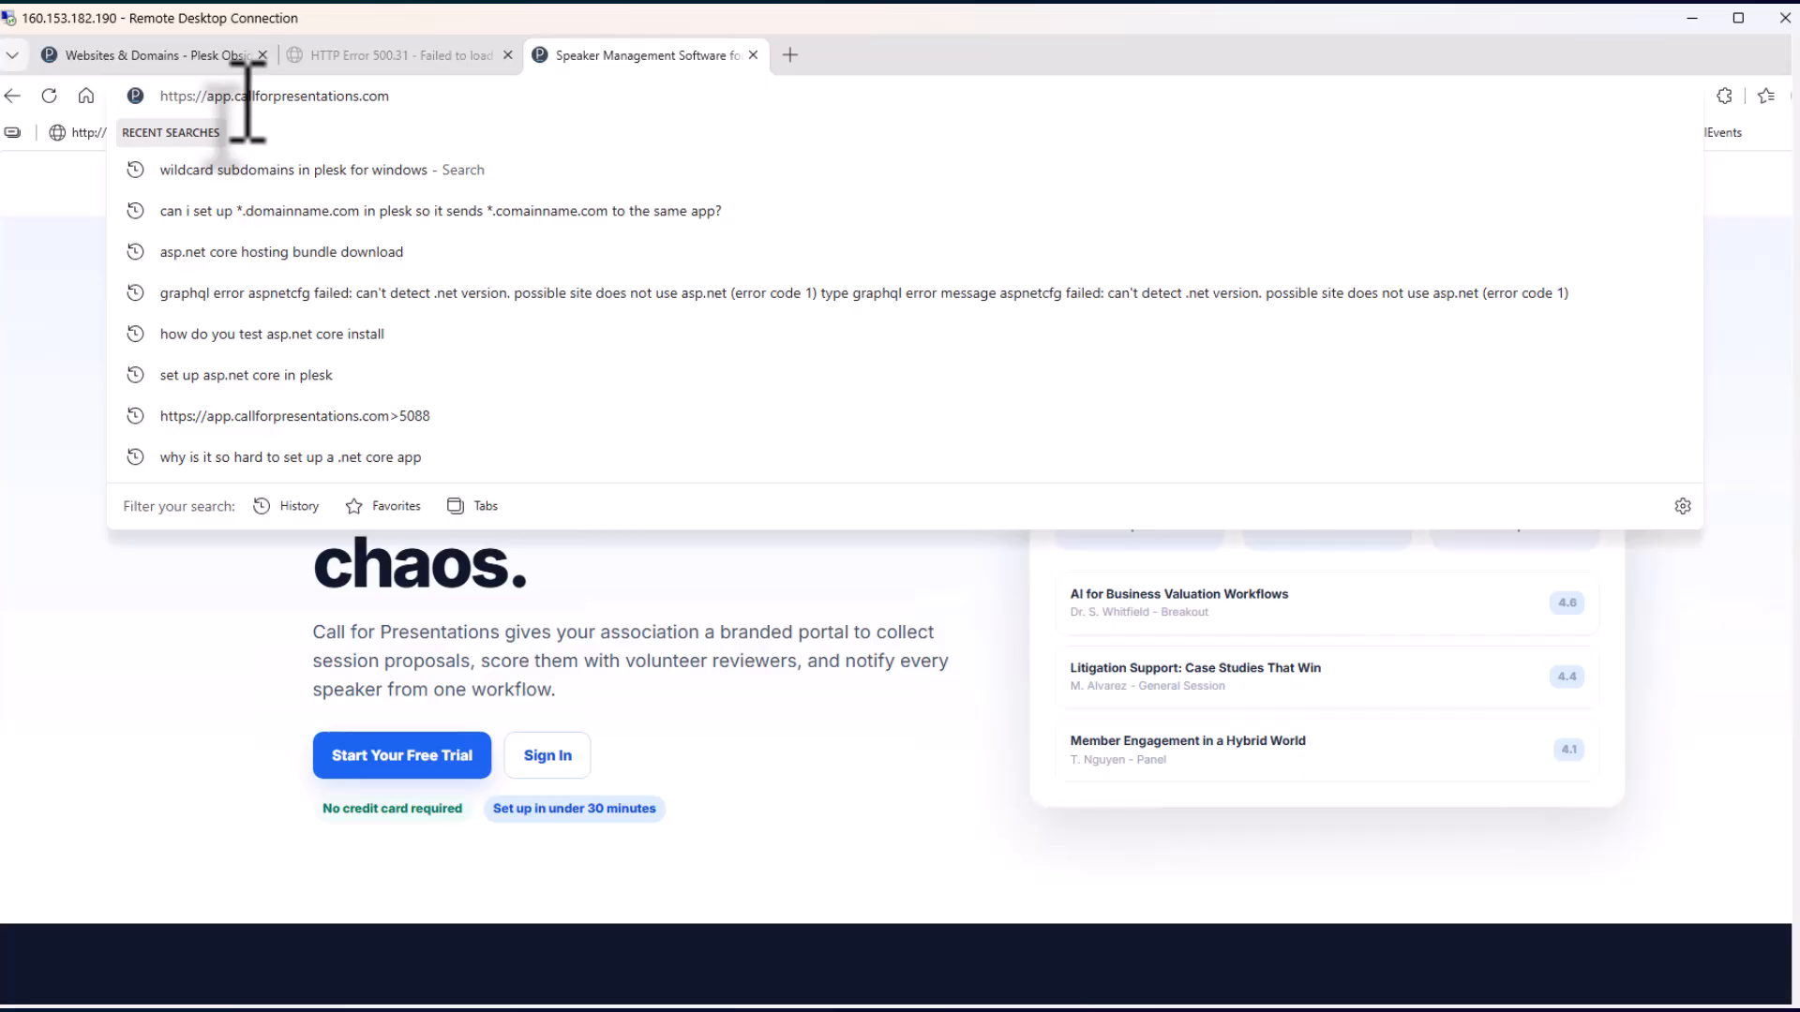
pyautogui.write('sy')
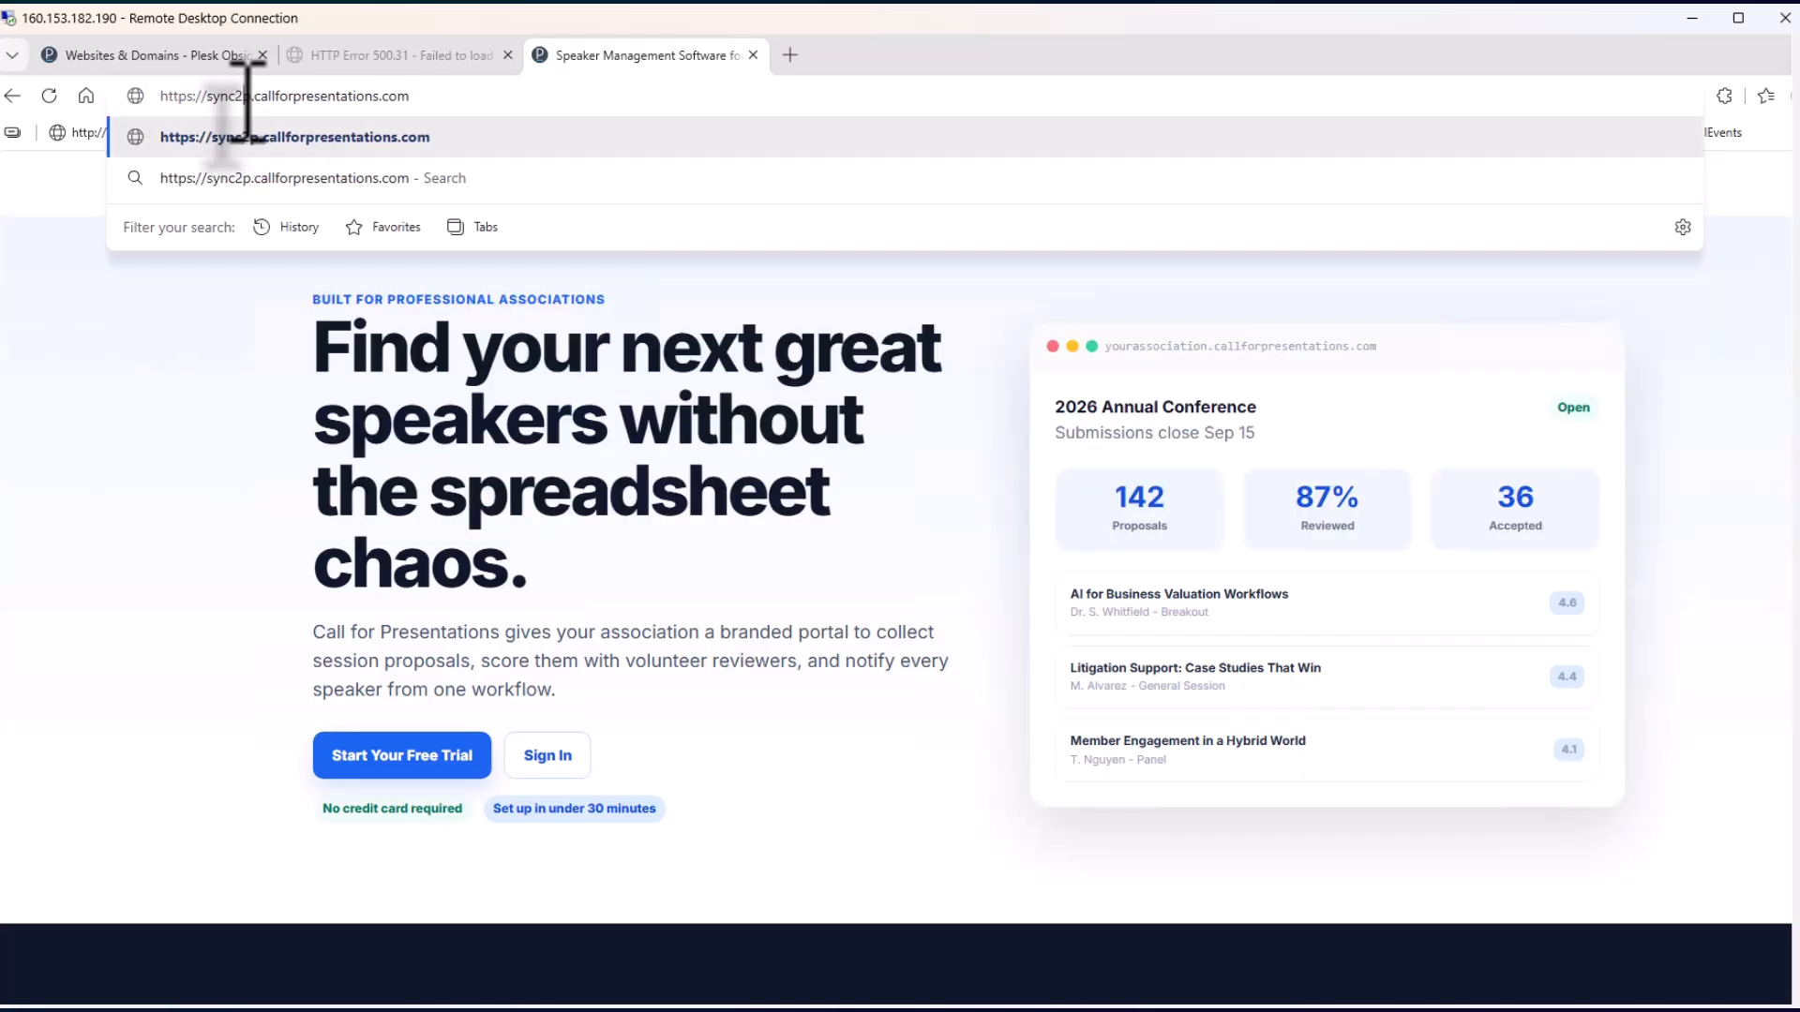
pyautogui.write('nc2')
pyautogui.press('Delete')
pyautogui.press('Return')
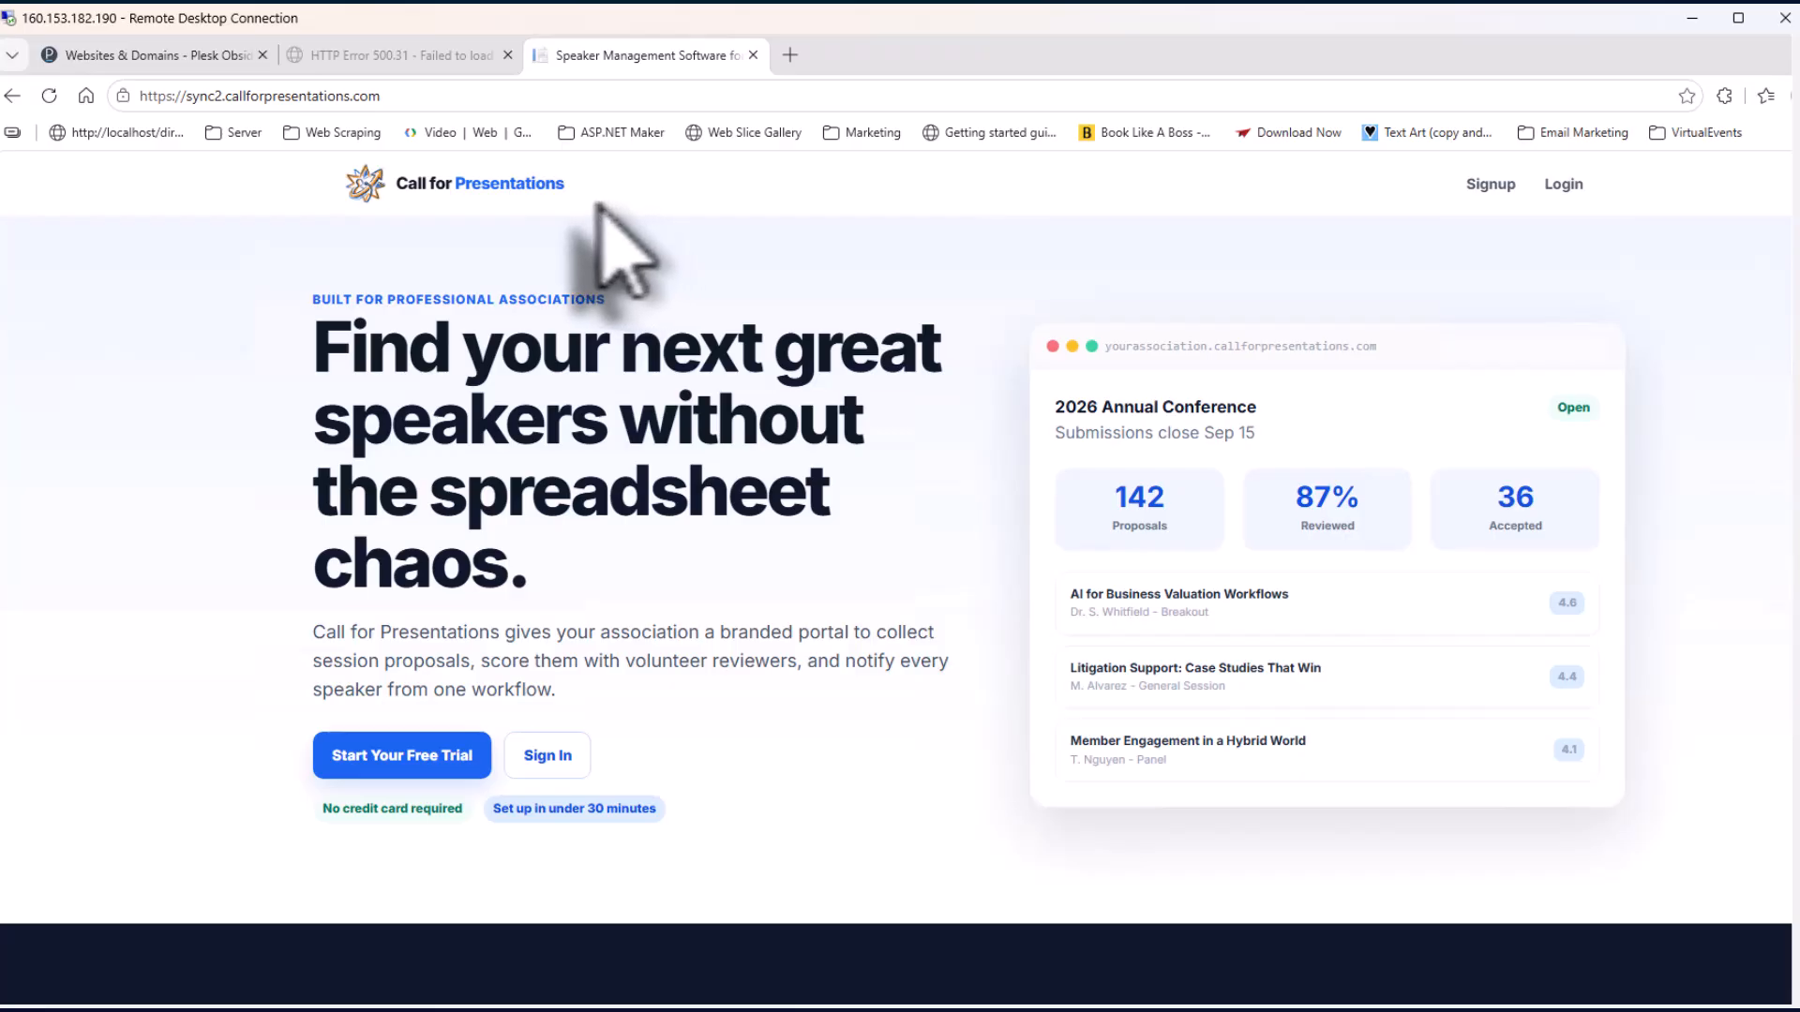
pyautogui.click(169, 56)
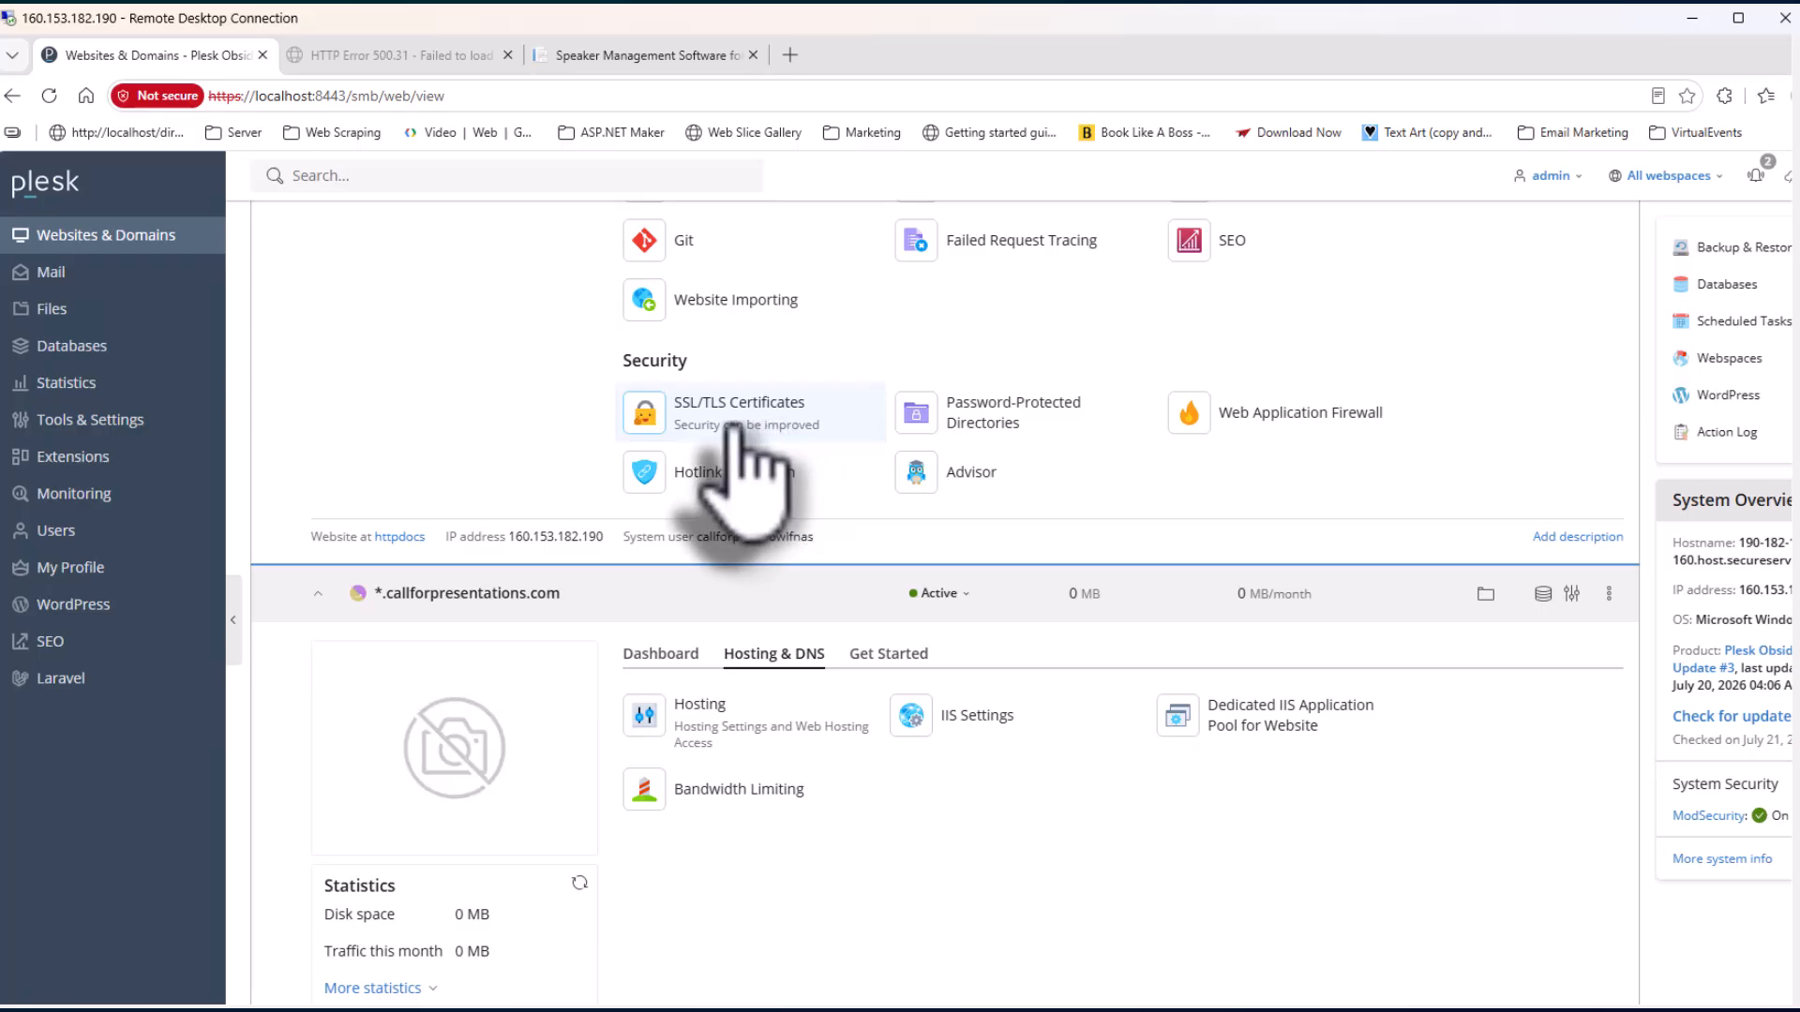
# Open SSL/TLS Certificates from callforpresentations.com's Security section in the domains list
pyautogui.click(799, 424)
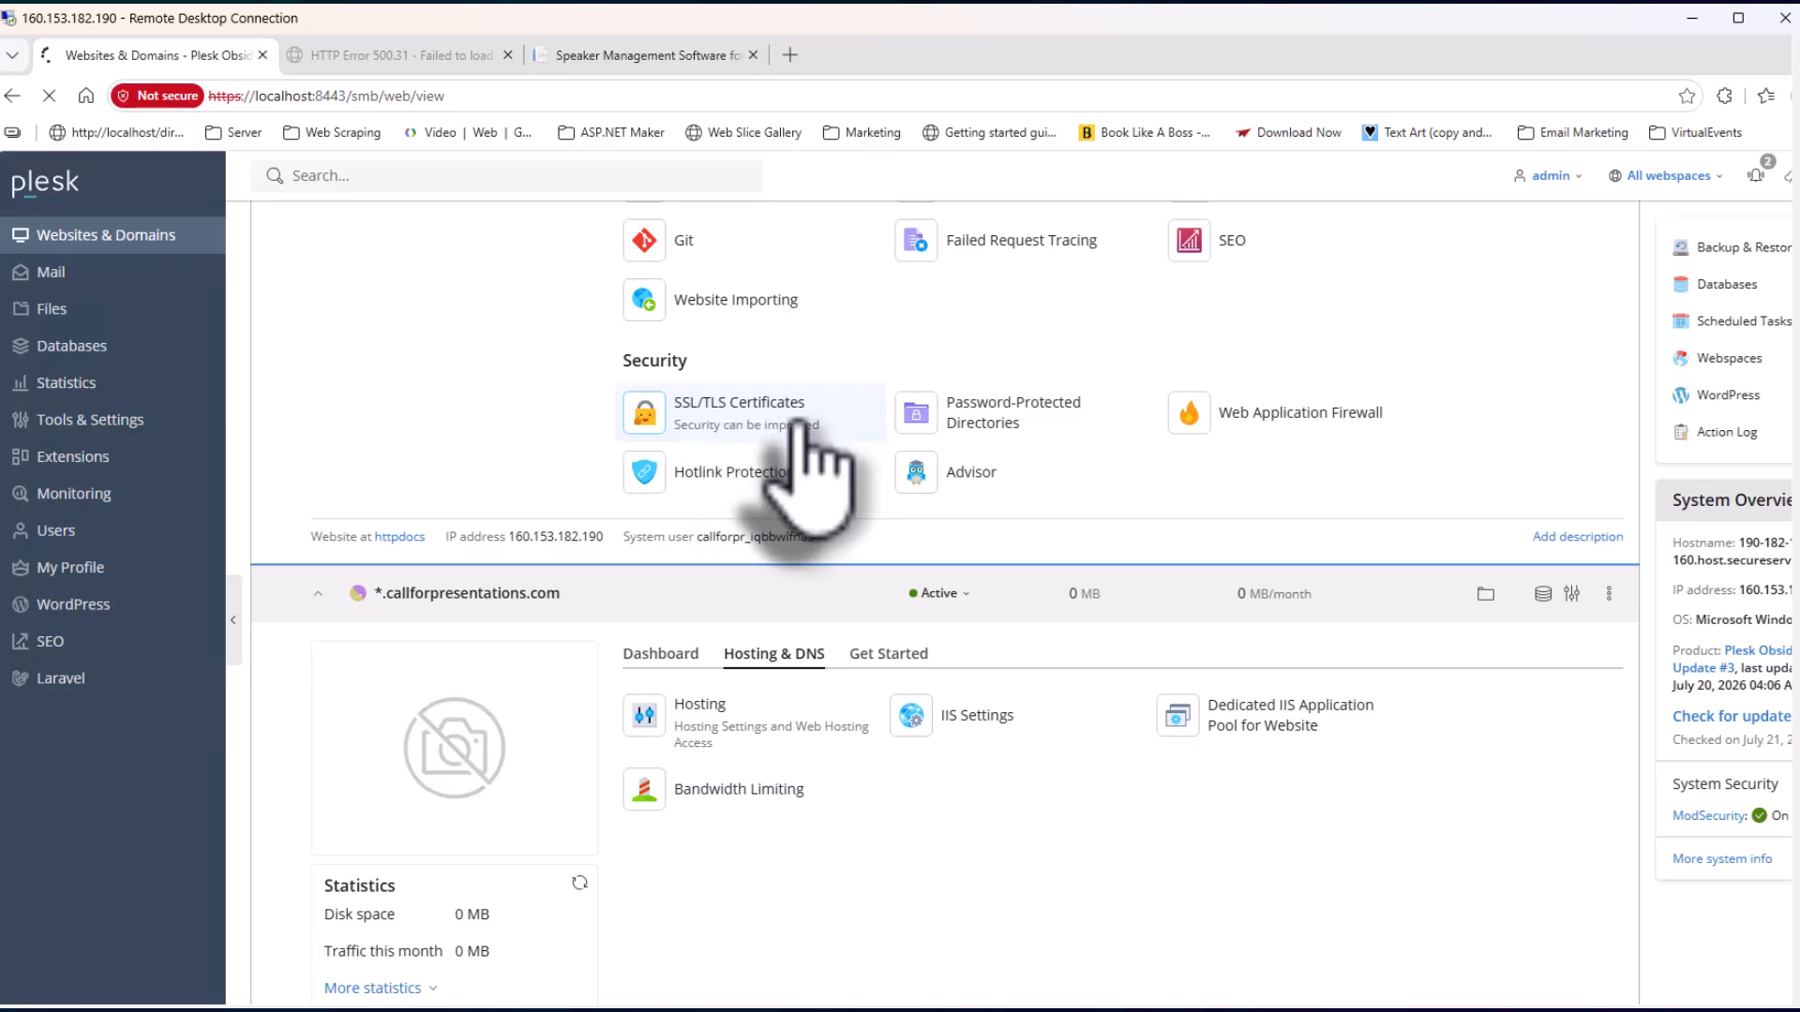